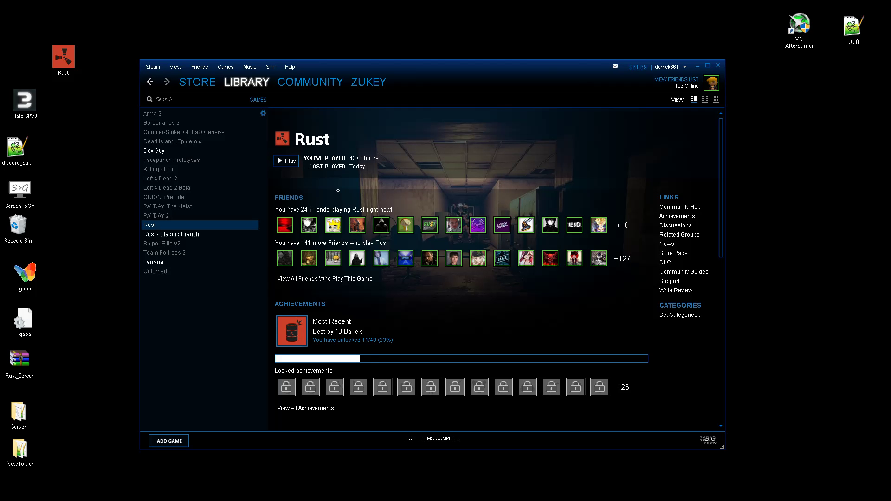
# Review Rust's launch options, highlighting -window-mode exclusive, and close the game's properties.
pyautogui.moveTo(457, 74); pyautogui.dragTo(450, 53)
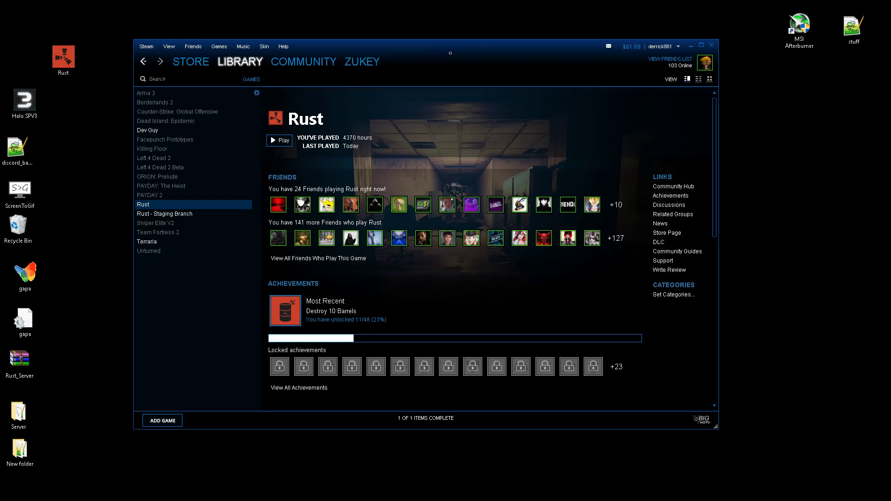
pyautogui.rightClick(202, 199)
pyautogui.click(223, 337)
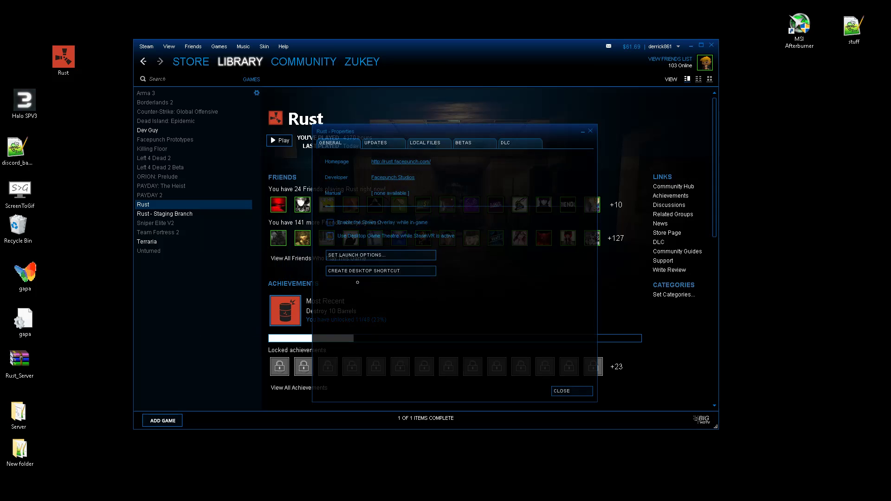
pyautogui.click(400, 256)
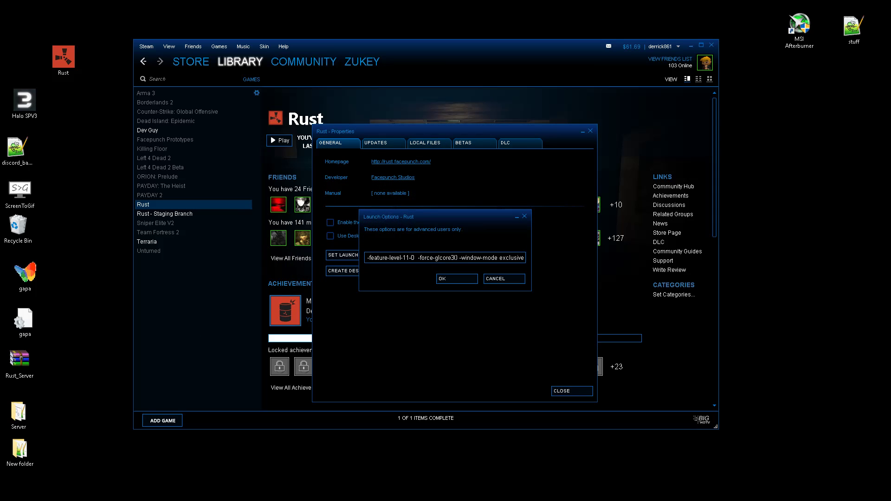
pyautogui.moveTo(458, 258); pyautogui.dragTo(525, 258)
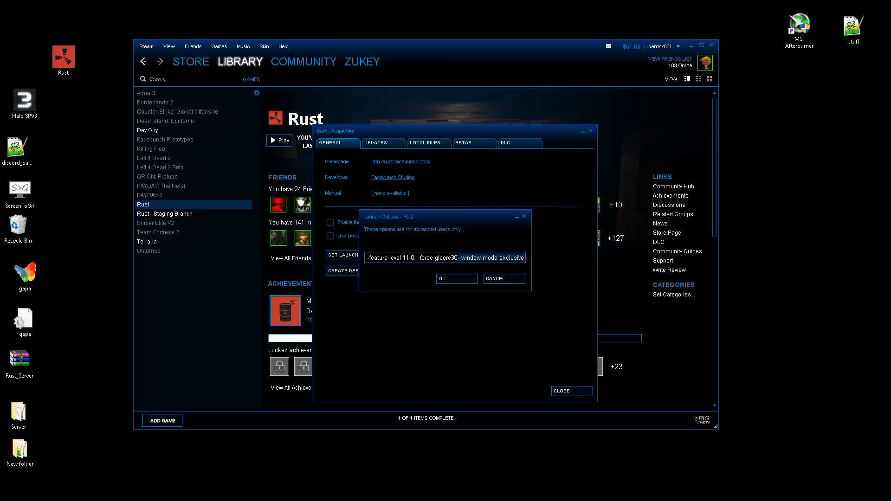
pyautogui.click(459, 280)
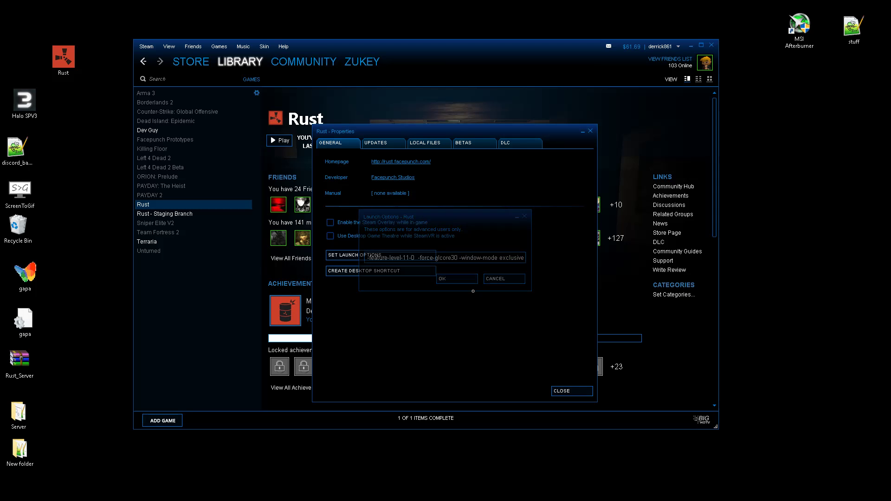
pyautogui.click(568, 391)
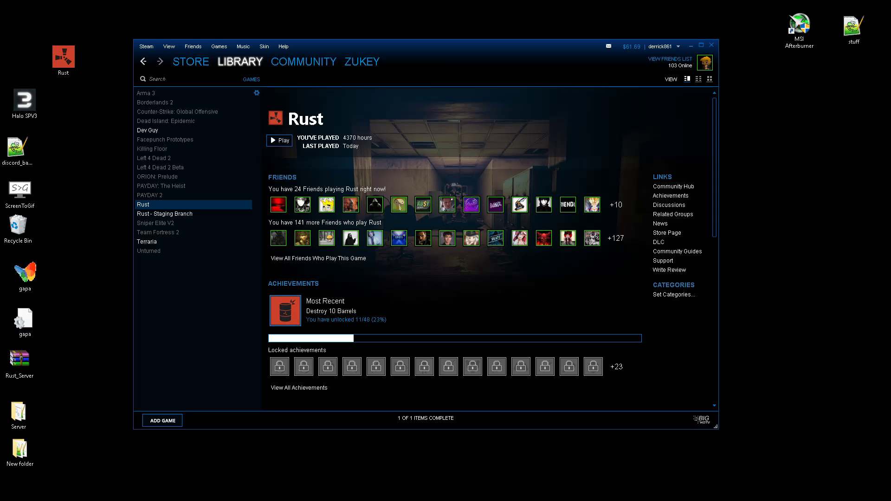
# Switch to Notepad++ and review the -window-mode exclusive line and the full launch options line in keybinds.txt.
pyautogui.hotkey('alt', 'Tab')
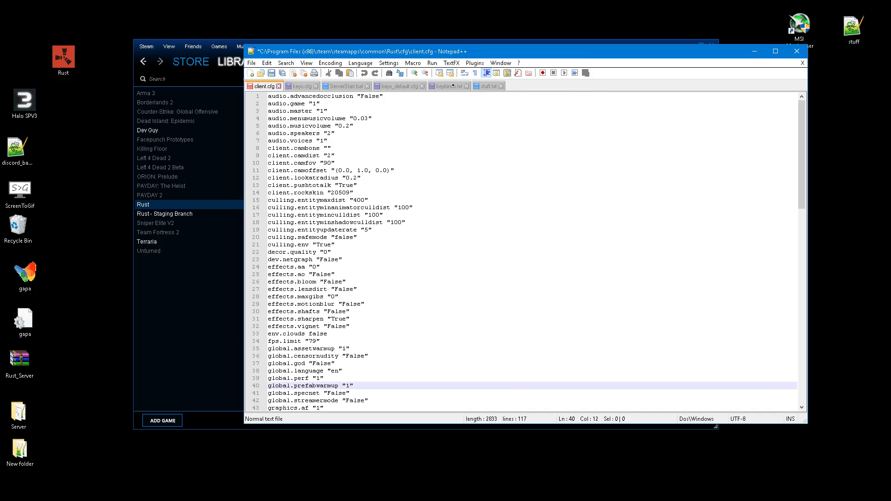
pyautogui.click(453, 85)
pyautogui.moveTo(351, 111); pyautogui.dragTo(261, 109)
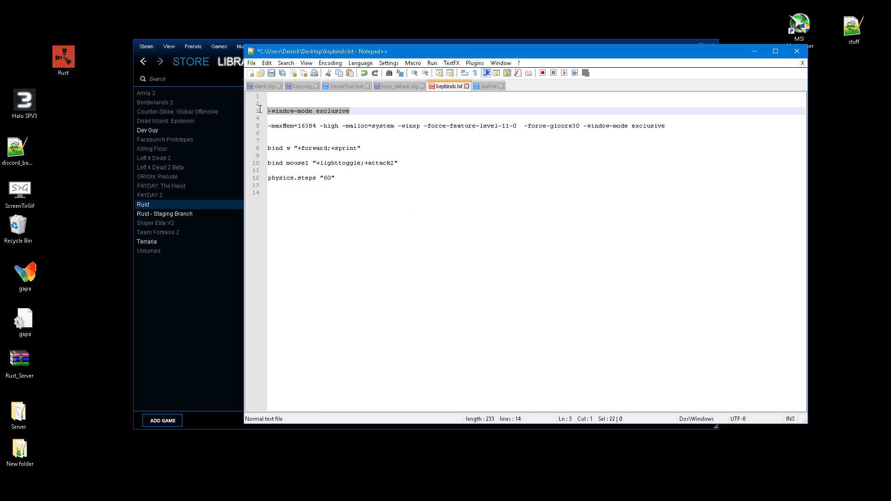
pyautogui.click(482, 110)
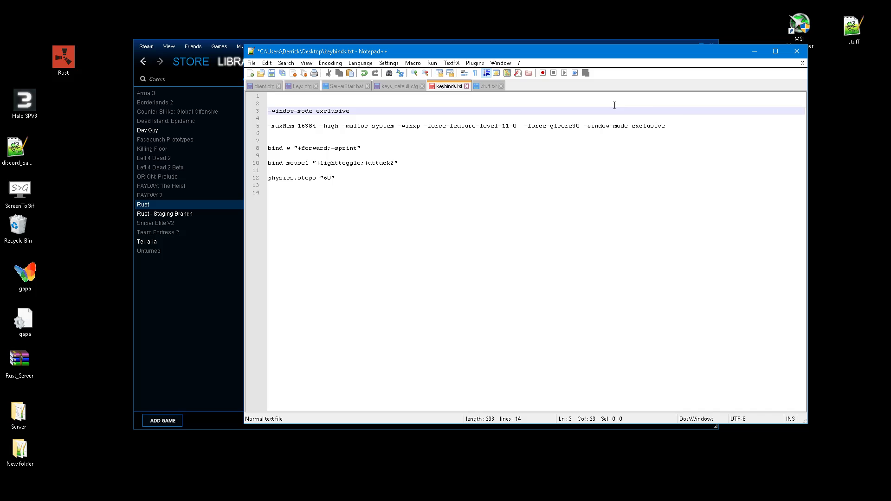
pyautogui.click(705, 125)
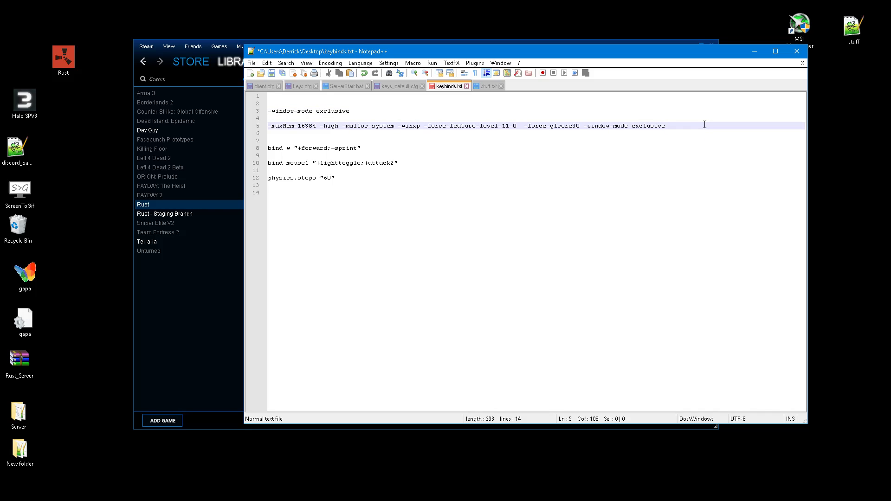
pyautogui.moveTo(705, 124); pyautogui.dragTo(267, 124)
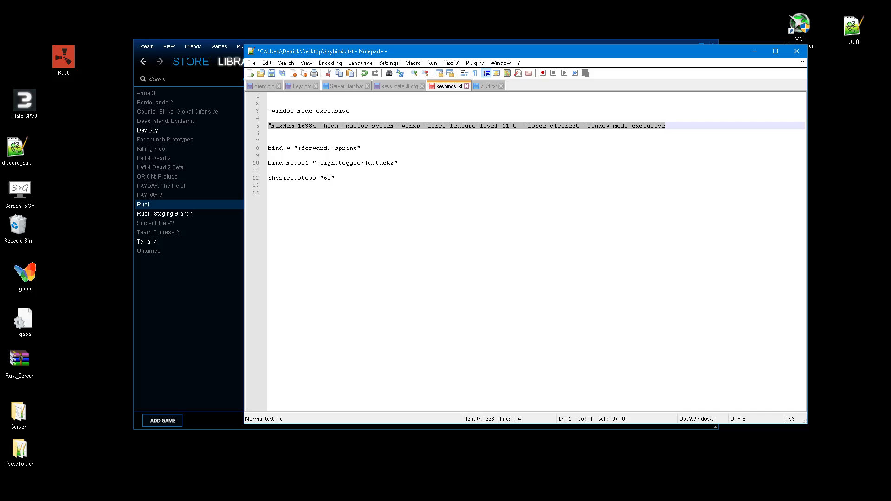
pyautogui.click(371, 134)
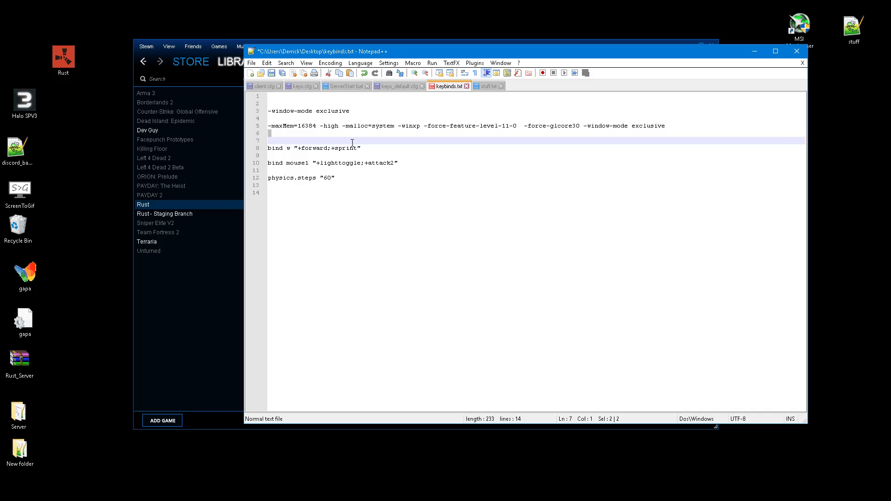
pyautogui.moveTo(679, 130); pyautogui.dragTo(268, 124)
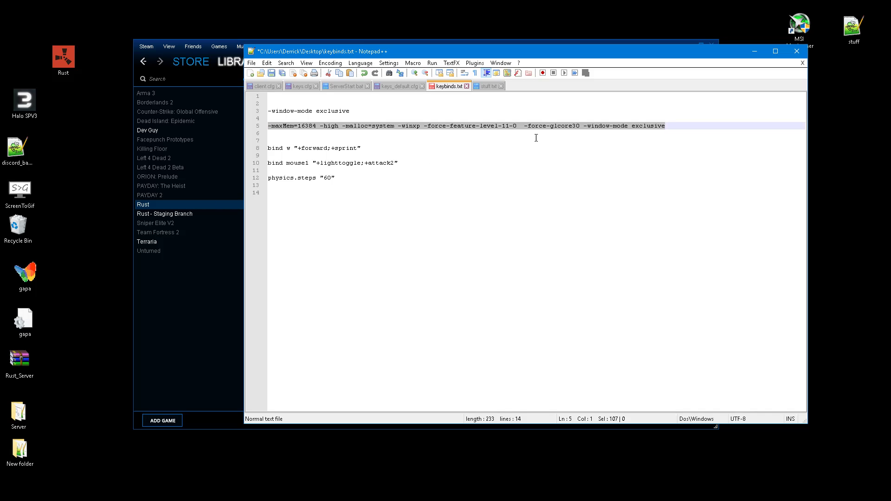
pyautogui.click(534, 112)
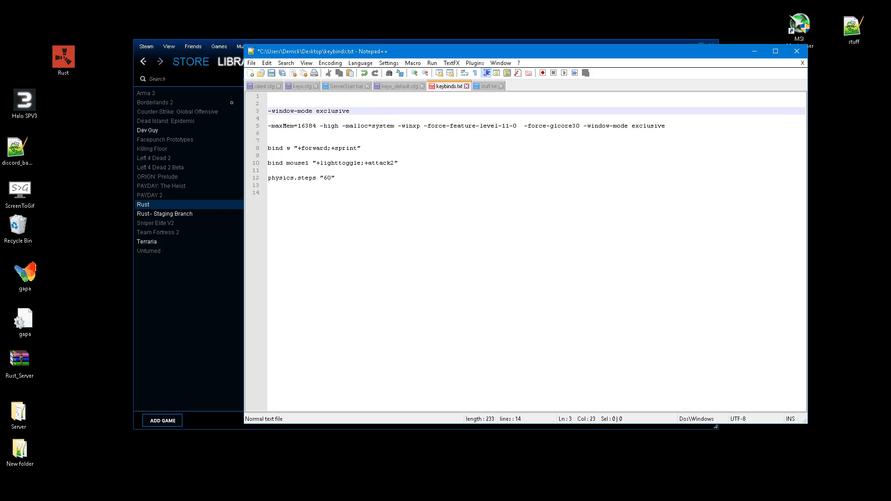
pyautogui.click(753, 50)
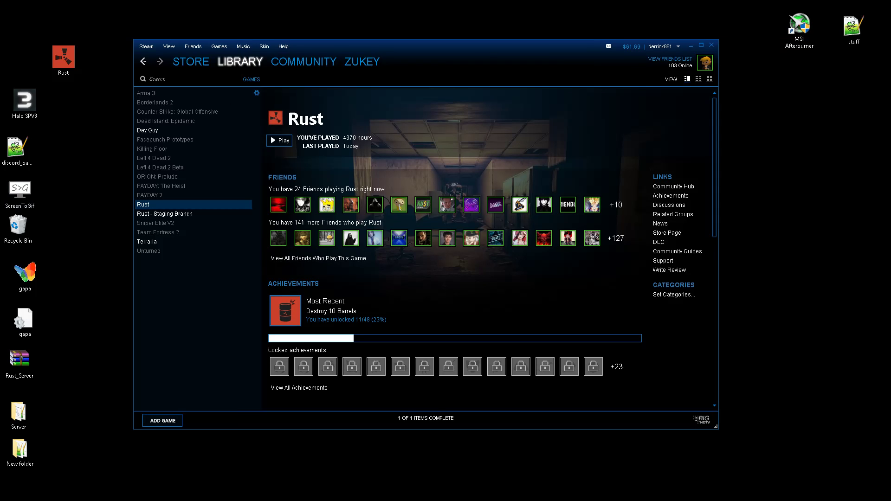
# Launch Rust from Steam and set the User Interface Scale to 0.9 in the game options.
pyautogui.click(281, 140)
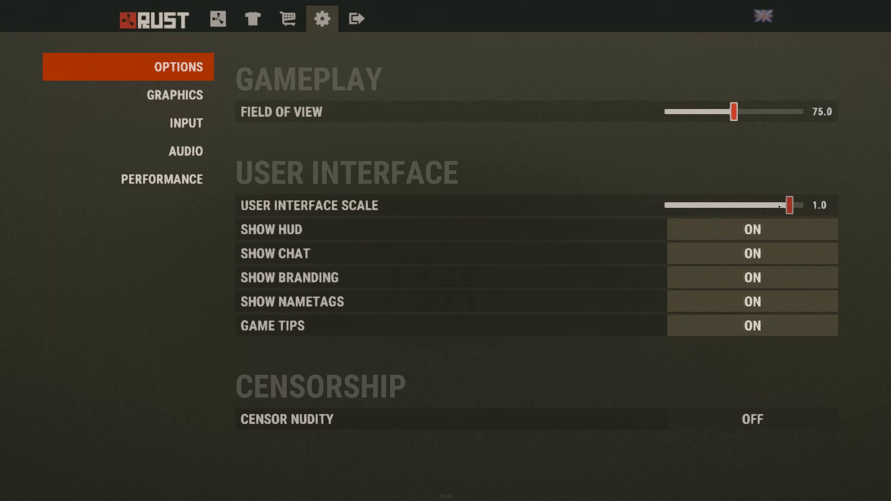
pyautogui.moveTo(800, 209); pyautogui.dragTo(798, 198)
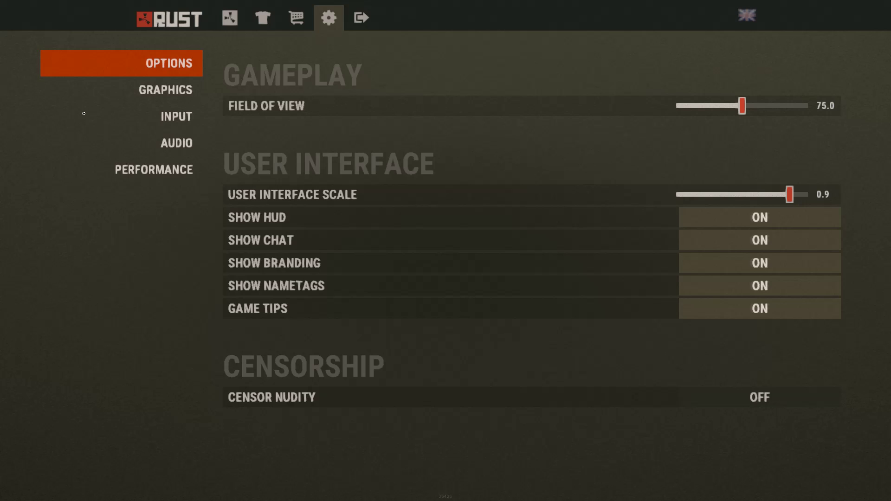
# View the server list and browse the accepted Workshop items, previewing the Snakebite SAR skin.
pyautogui.click(221, 21)
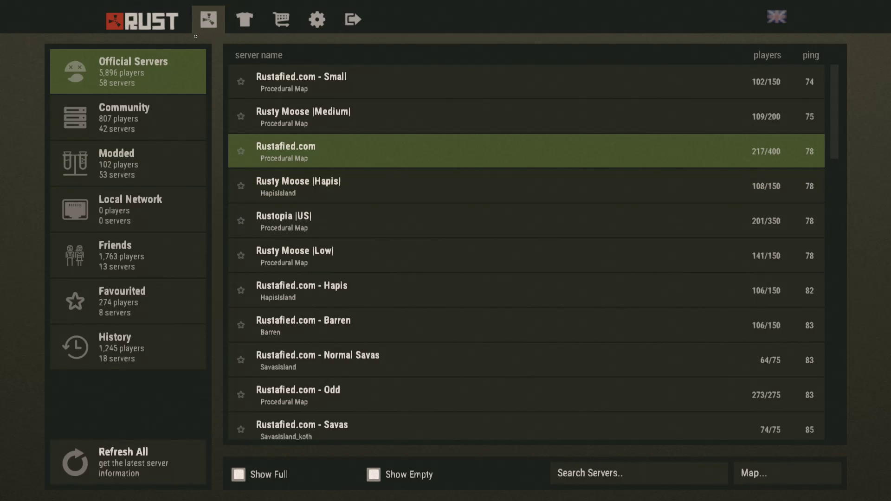
pyautogui.press('Escape')
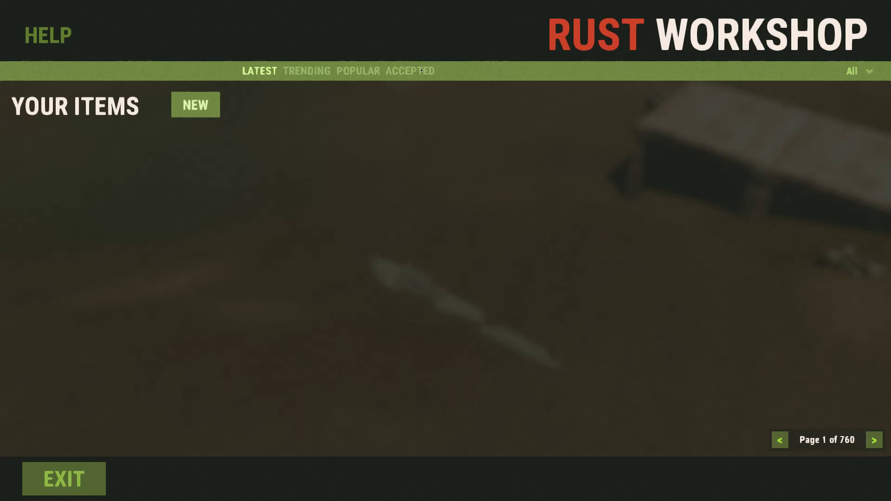
pyautogui.click(418, 72)
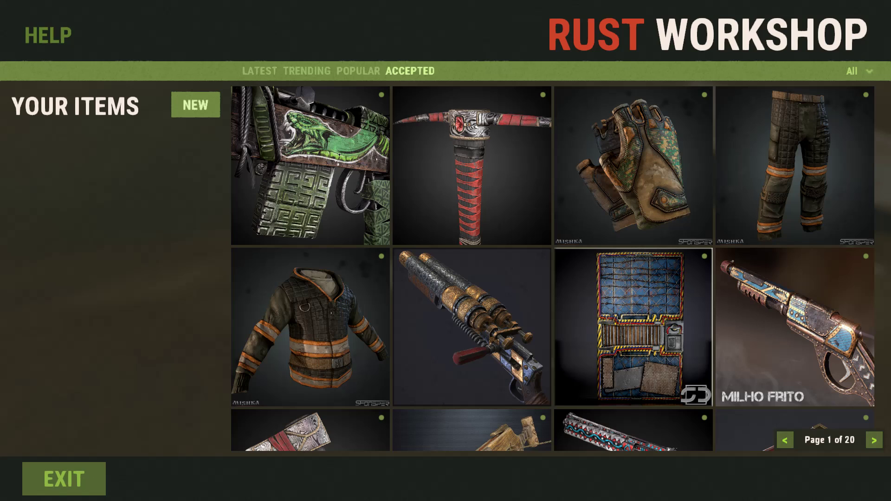
pyautogui.click(297, 142)
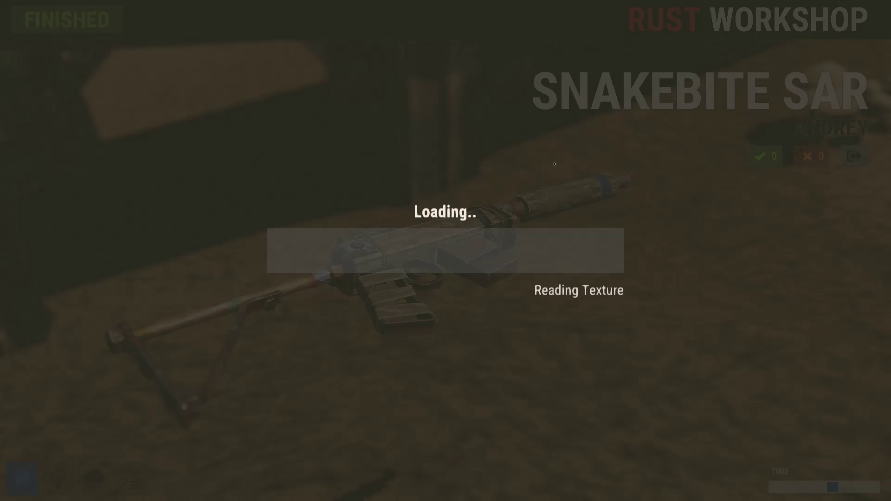
pyautogui.press('Escape')
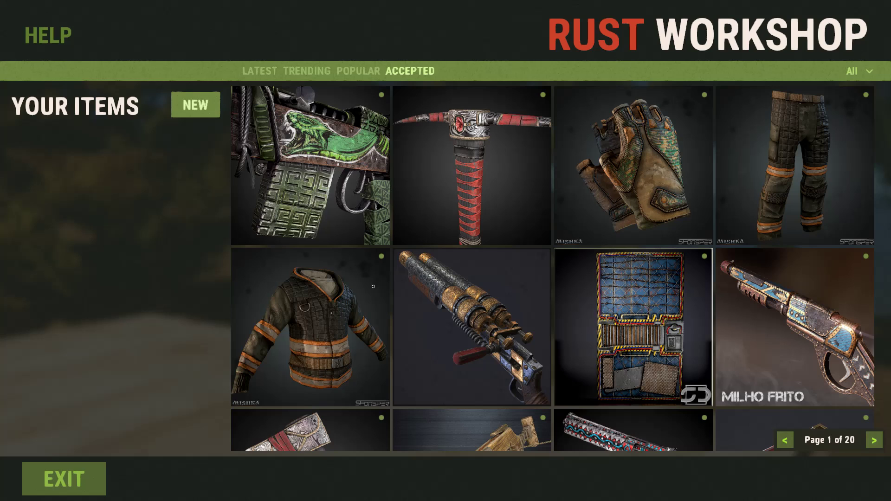
pyautogui.scroll(-5, 674, 360)
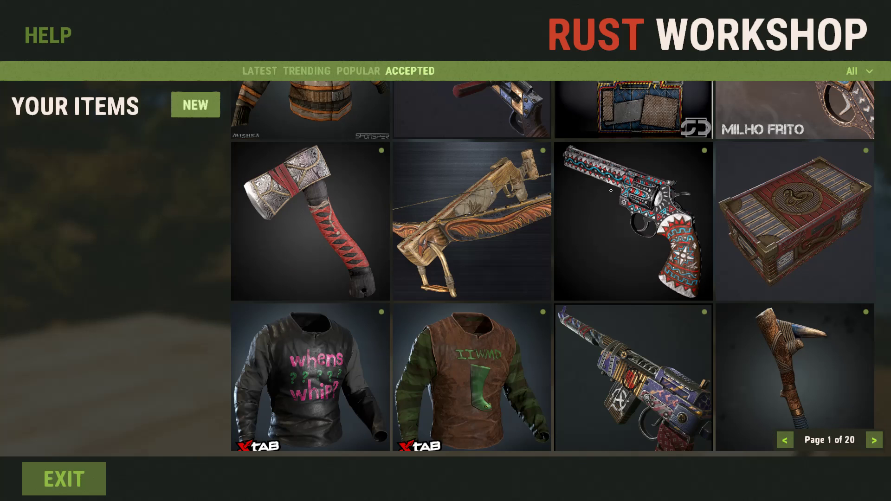
pyautogui.scroll(5, 635, 337)
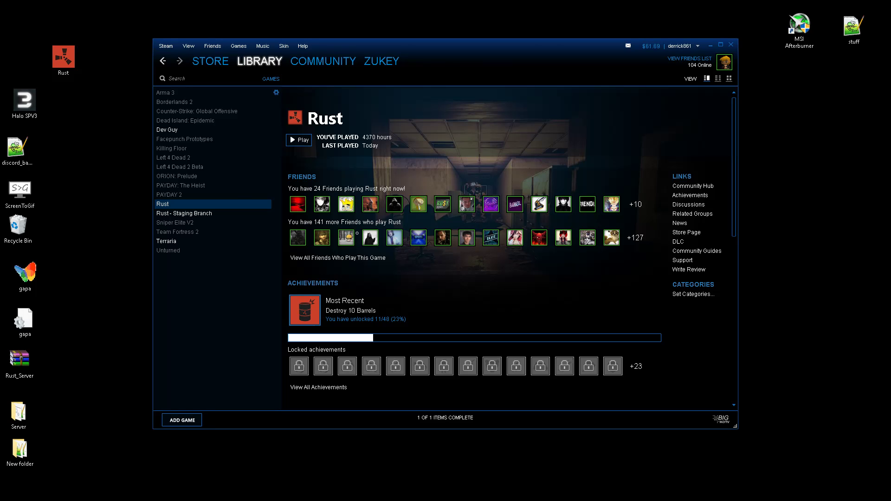
# In Steam's download settings, try restricting game auto-updates to start from 6AM, and turn the restriction off again.
pyautogui.click(188, 46)
pyautogui.moveTo(166, 46)
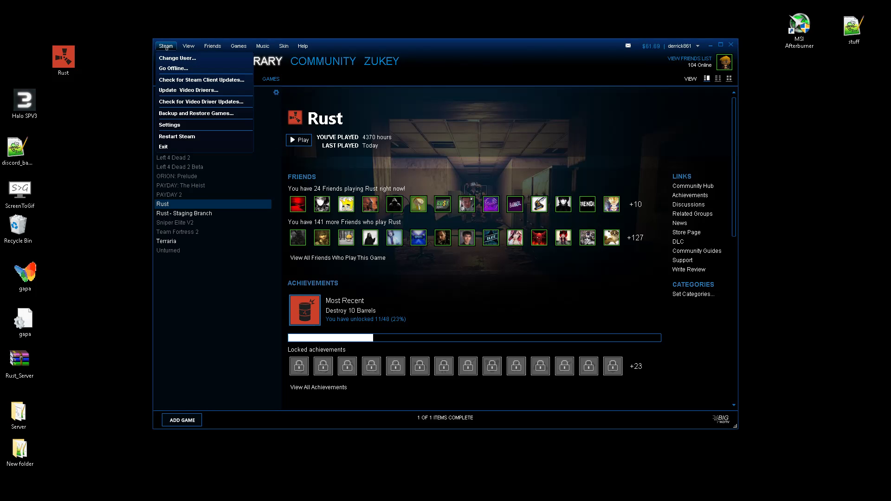
pyautogui.click(174, 125)
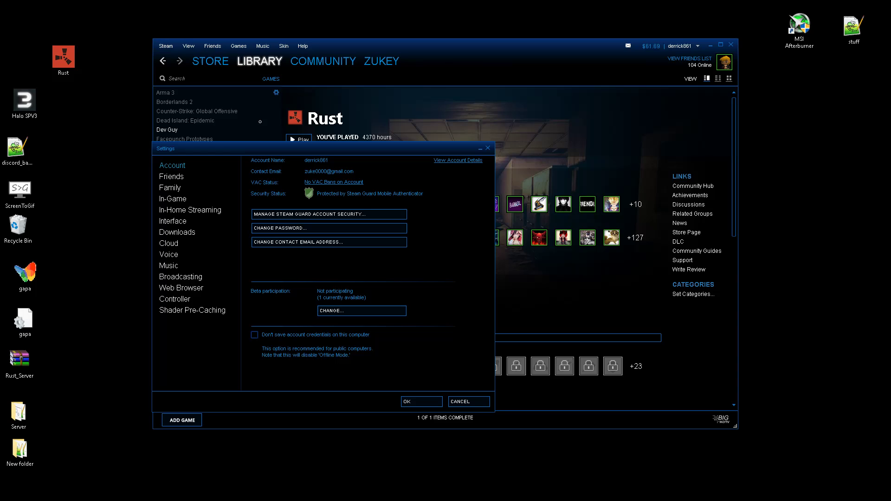
pyautogui.click(203, 234)
pyautogui.moveTo(264, 269); pyautogui.dragTo(304, 240)
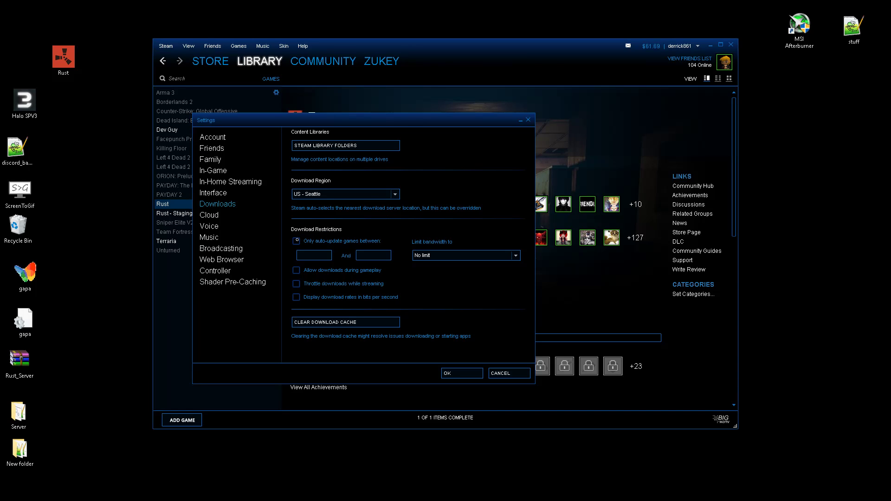
pyautogui.click(296, 241)
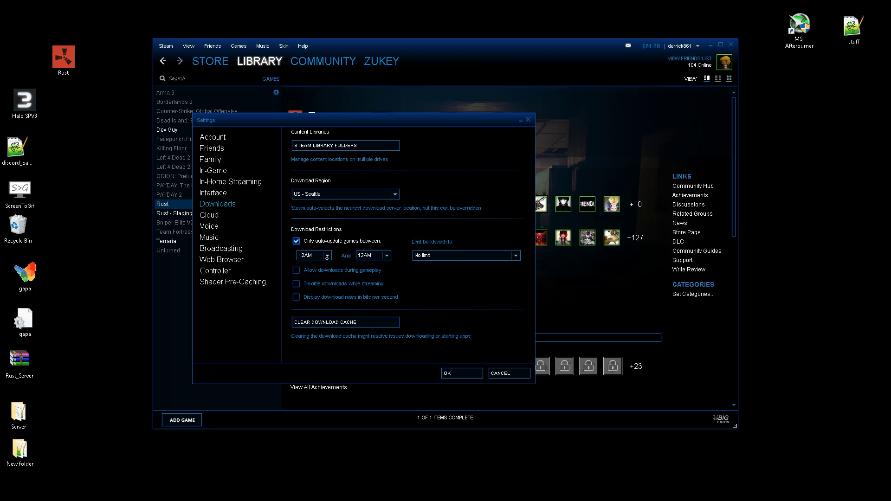
pyautogui.click(327, 256)
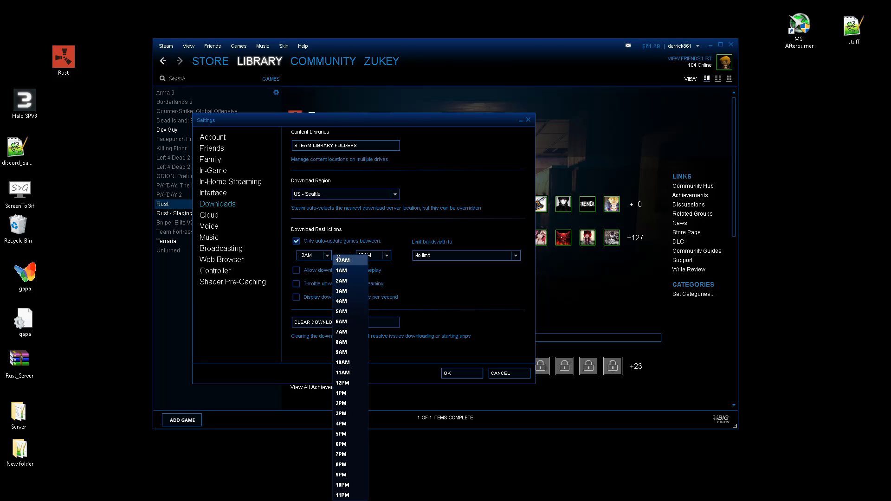
pyautogui.click(342, 322)
pyautogui.click(386, 256)
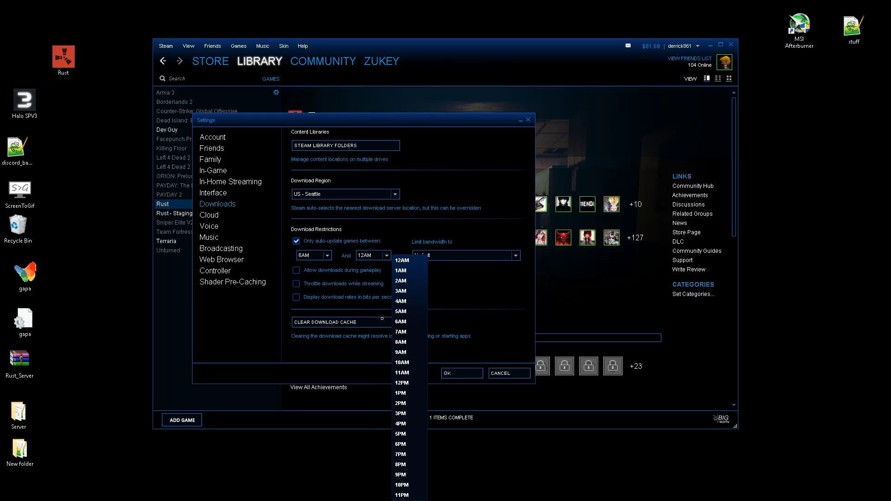
pyautogui.click(332, 259)
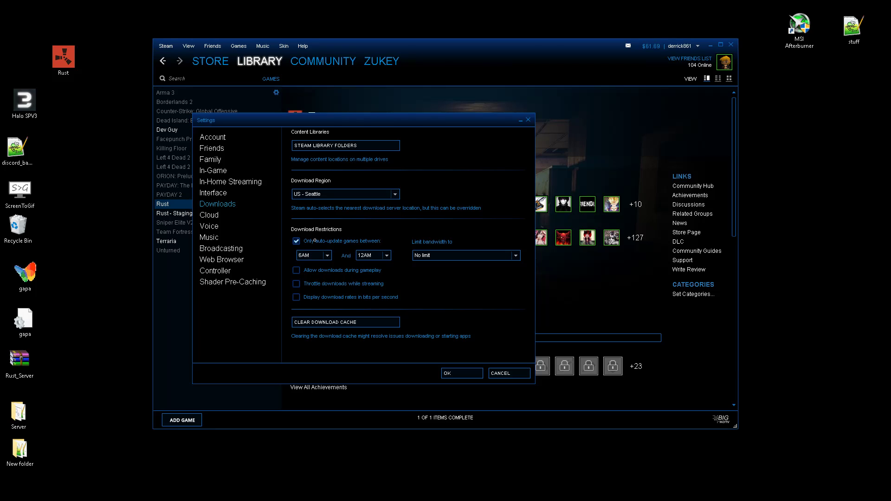
pyautogui.click(314, 241)
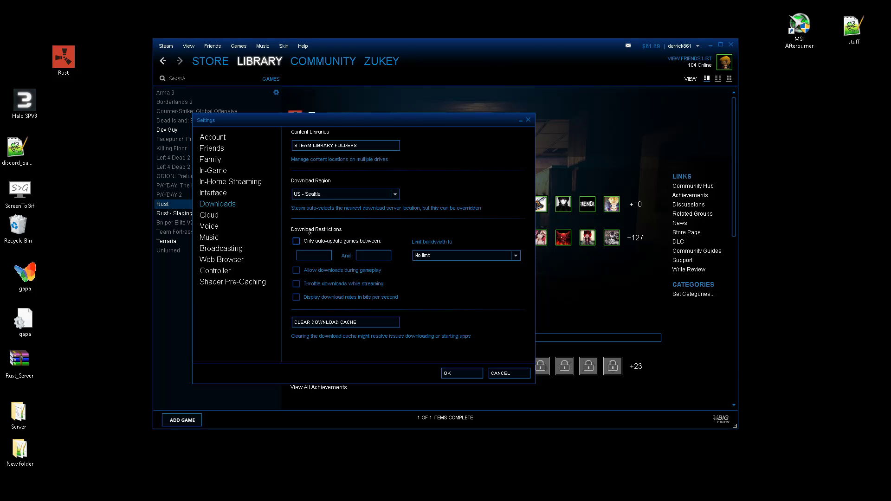
pyautogui.click(454, 374)
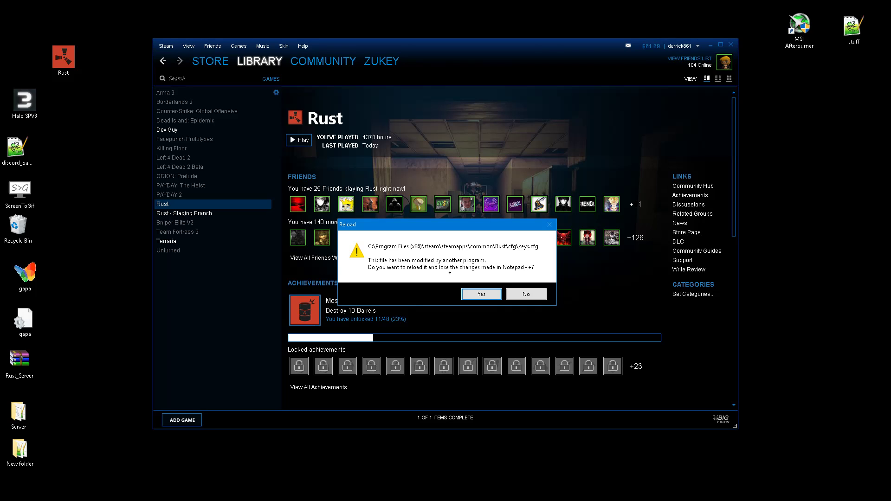
# In Notepad++, decline reloading keys.cfg and client.cfg and show keybinds.txt.
pyautogui.click(530, 296)
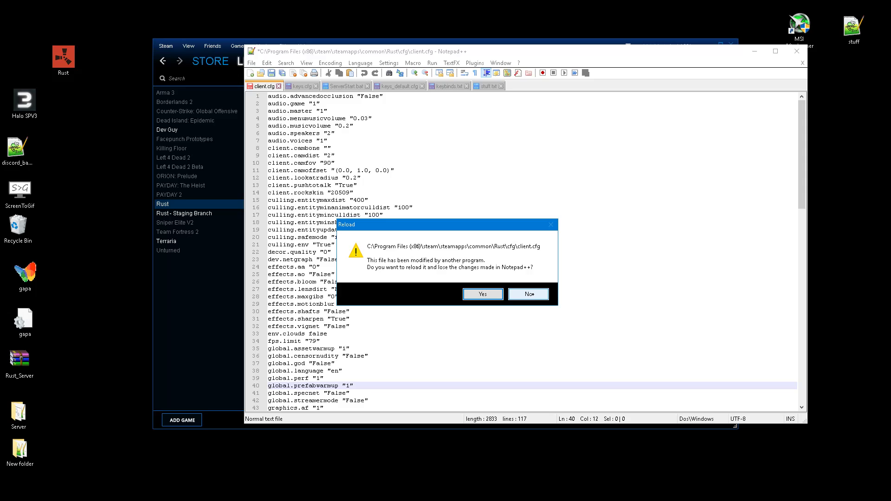
pyautogui.click(529, 295)
pyautogui.click(455, 84)
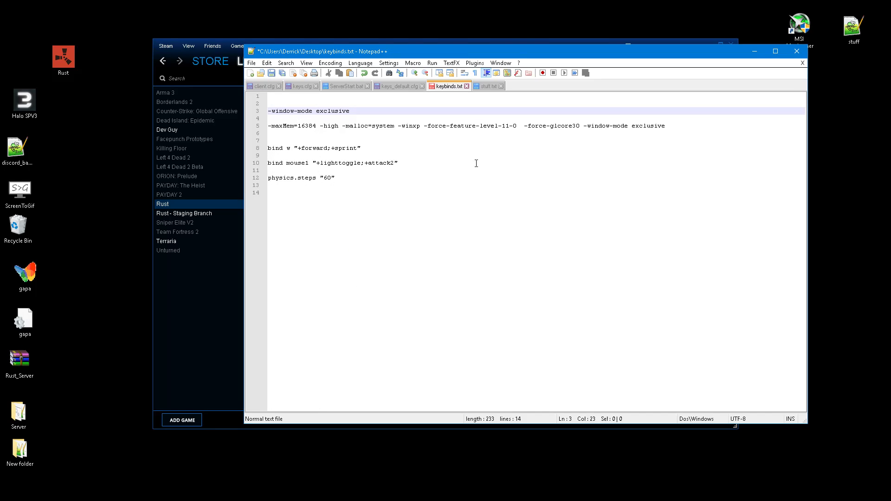
# Review the +forward;+sprint bind, the +lighttoggle;+attack2 bind and the physics.steps line in keybinds.txt.
pyautogui.click(366, 148)
pyautogui.hotkey('shift', 'Home')
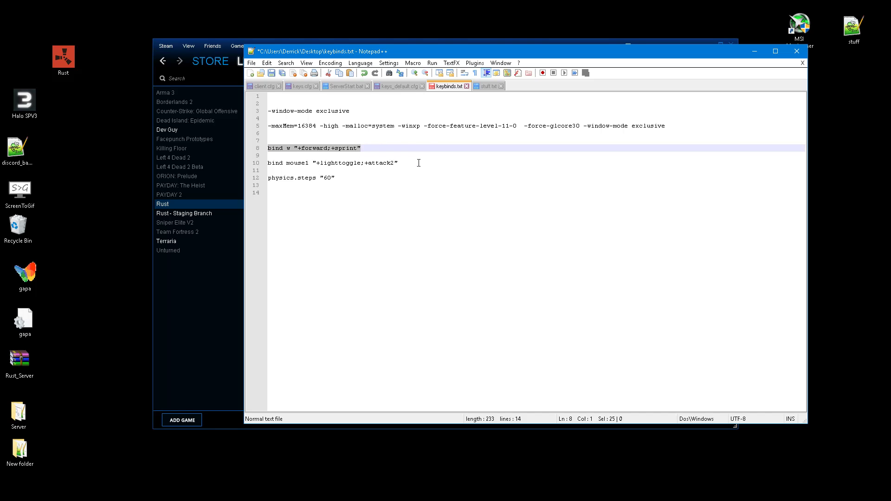
pyautogui.click(438, 159)
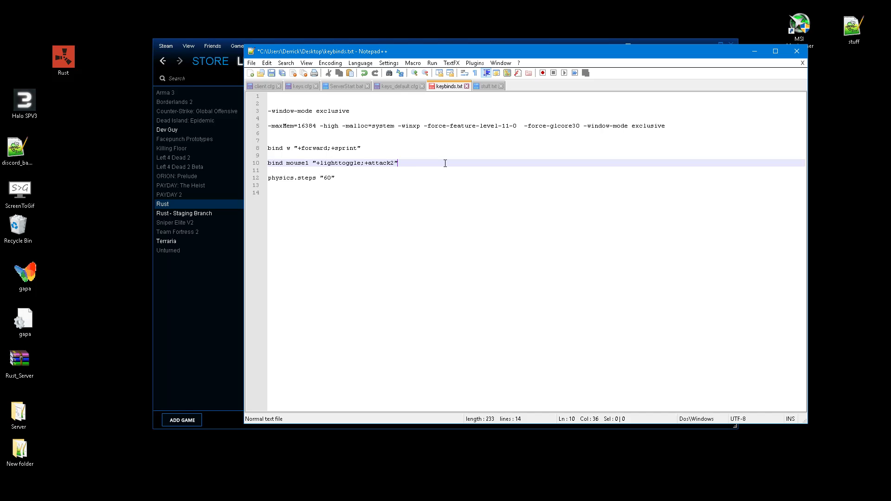
pyautogui.click(357, 176)
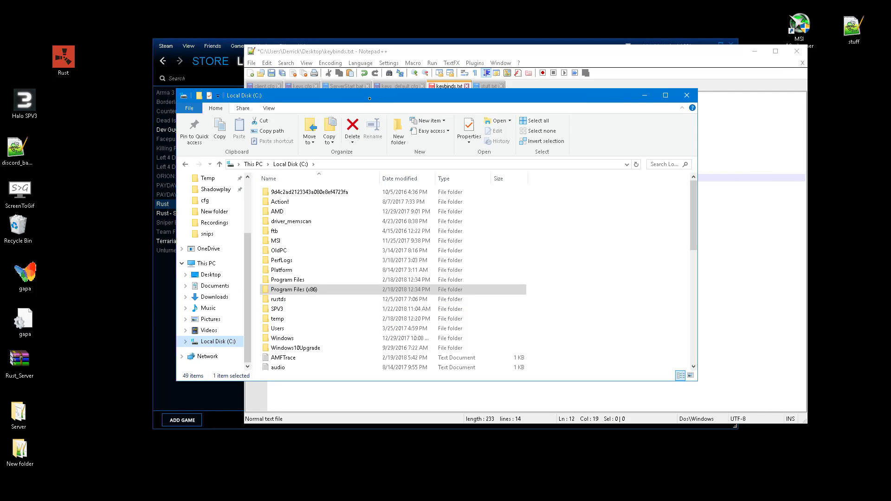
# In File Explorer, reposition the window and go from Local Disk (C:) through Program Files (x86) to the steam folder.
pyautogui.moveTo(369, 95); pyautogui.dragTo(419, 86)
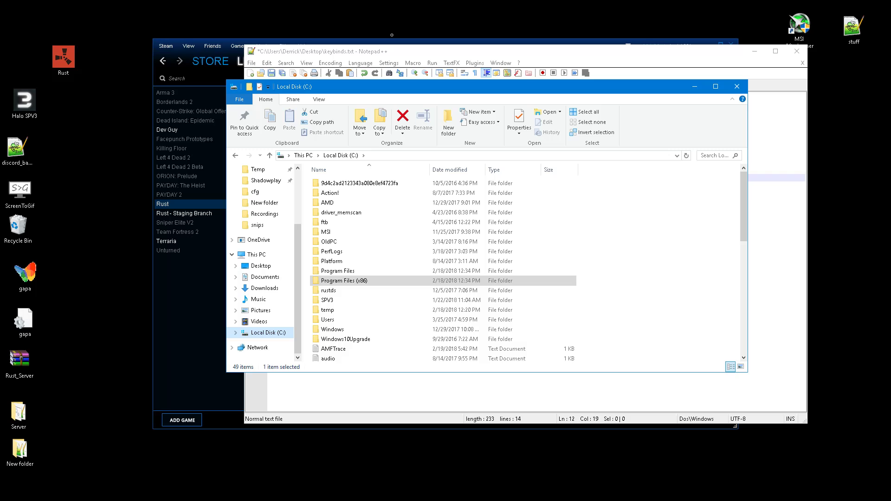
pyautogui.moveTo(424, 87); pyautogui.dragTo(432, 89)
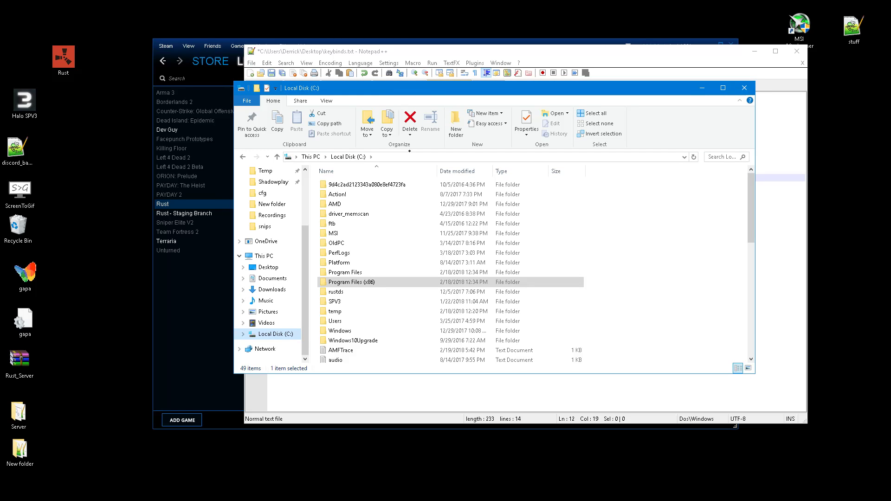
pyautogui.click(270, 333)
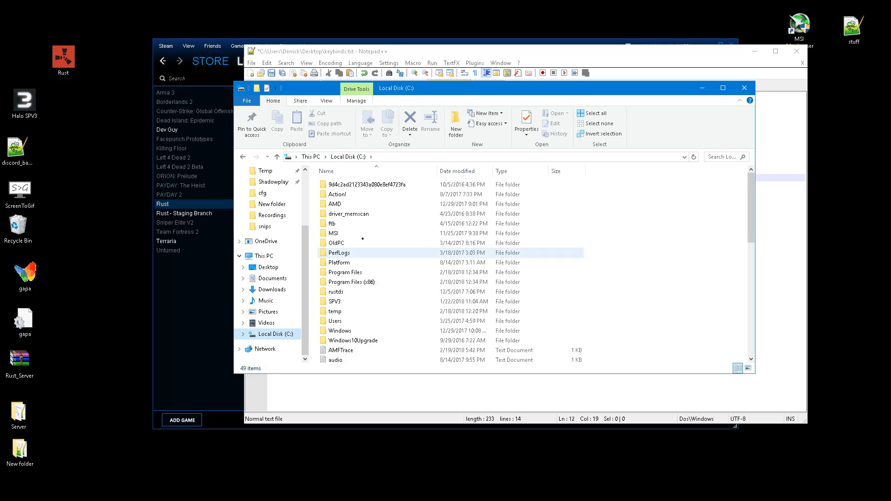
pyautogui.doubleClick(384, 283)
pyautogui.scroll(-10, 386, 285)
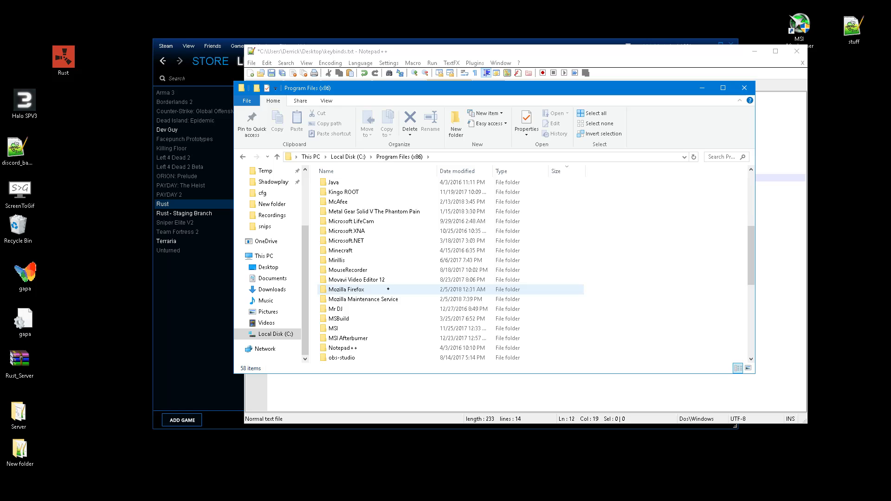
pyautogui.scroll(-3, 357, 341)
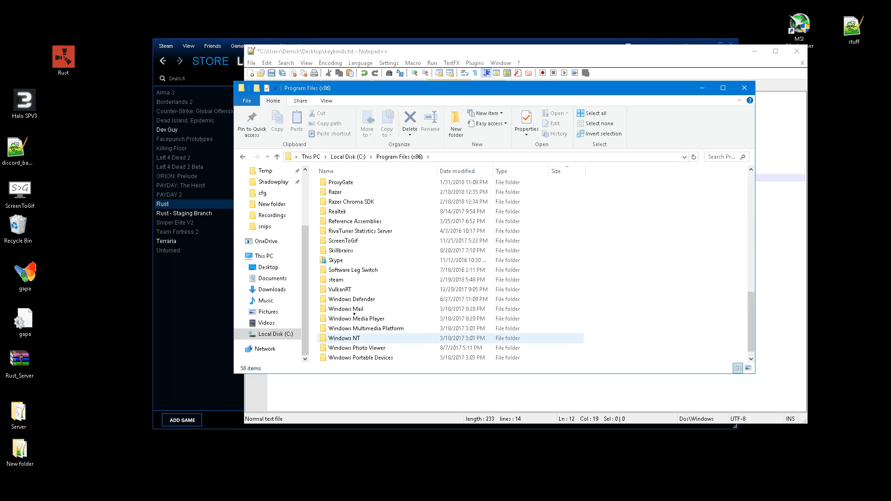
pyautogui.scroll(4, 371, 302)
pyautogui.scroll(-4, 377, 278)
pyautogui.scroll(2, 381, 270)
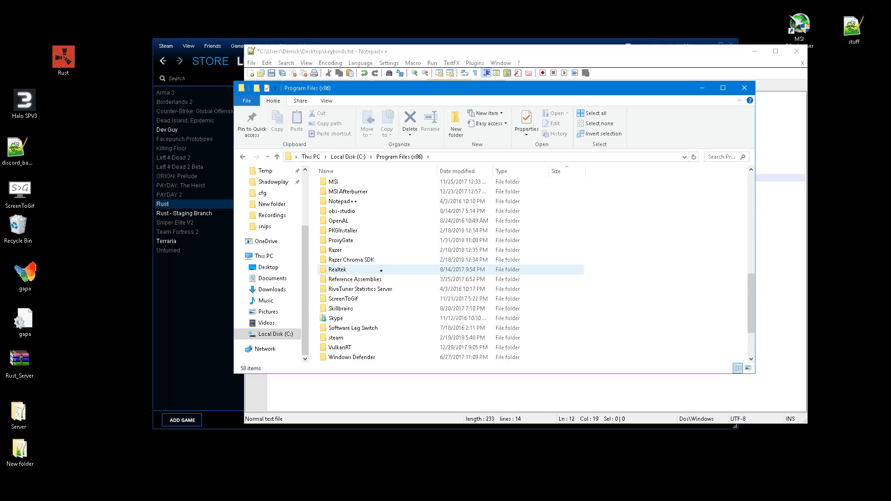
pyautogui.doubleClick(336, 338)
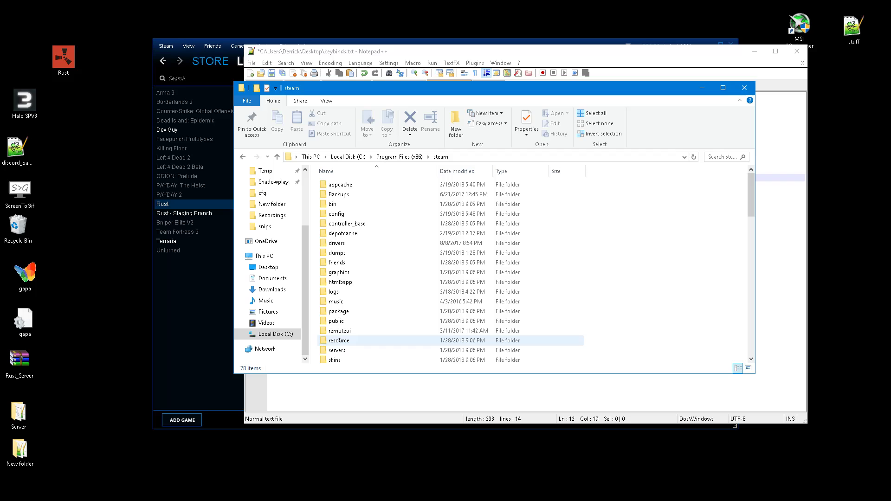
# Go through steamapps, common and Rust to the game's cfg folder.
pyautogui.scroll(-4, 353, 325)
pyautogui.scroll(1, 358, 310)
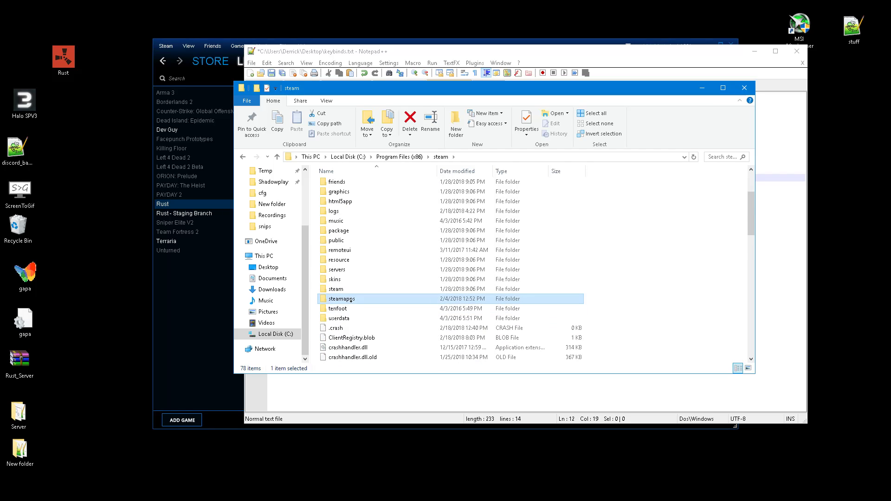
pyautogui.doubleClick(356, 299)
pyautogui.doubleClick(367, 186)
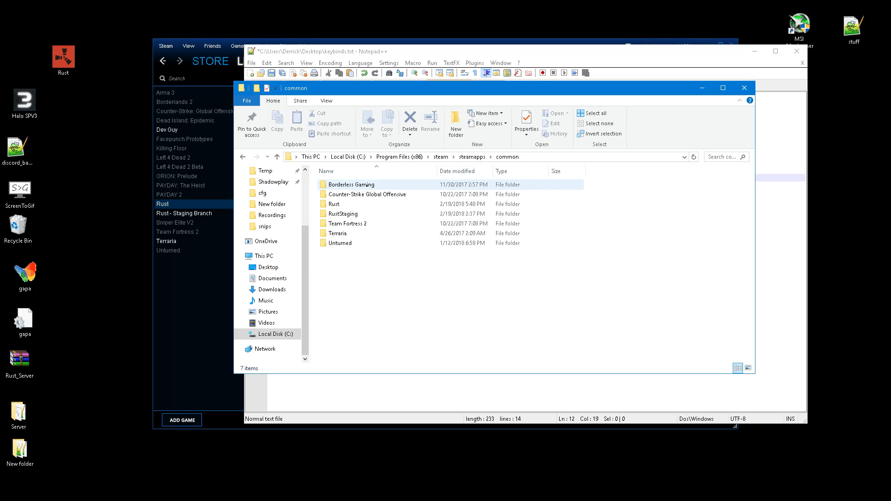
pyautogui.doubleClick(358, 204)
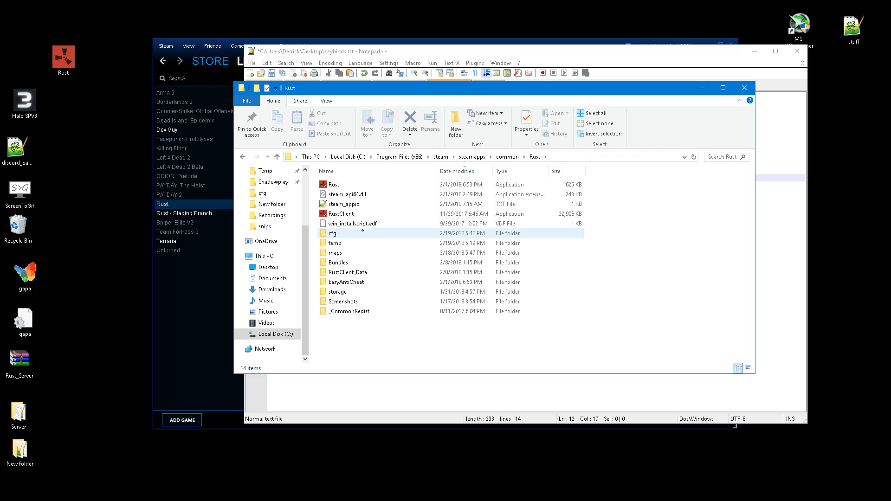
pyautogui.doubleClick(333, 234)
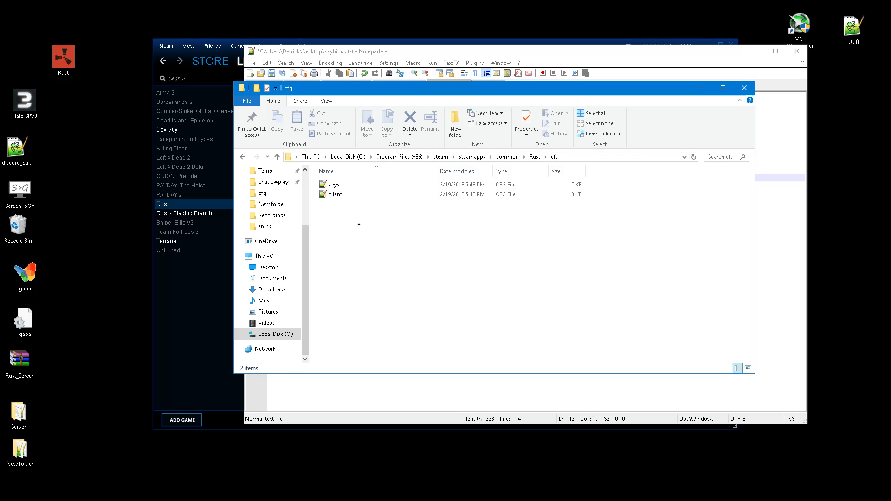
# Open the client config file in Notepad++ and place its window beside the folder listing.
pyautogui.doubleClick(335, 194)
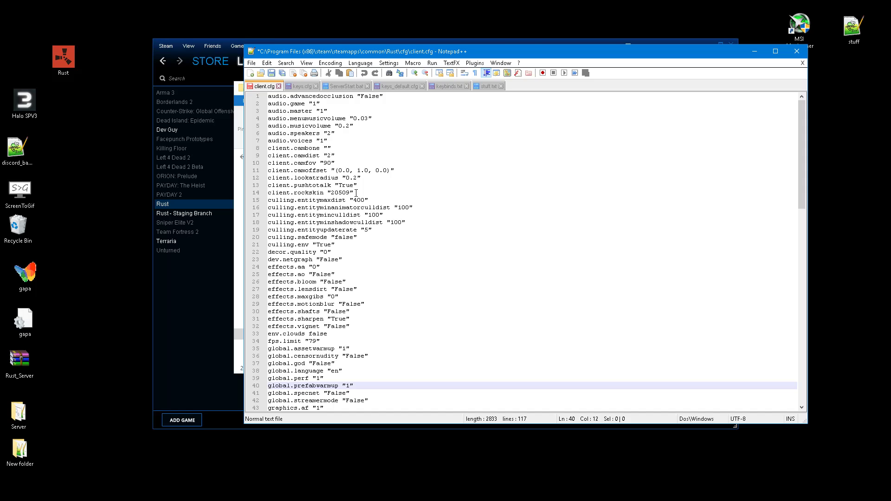
pyautogui.moveTo(432, 52); pyautogui.dragTo(661, 109)
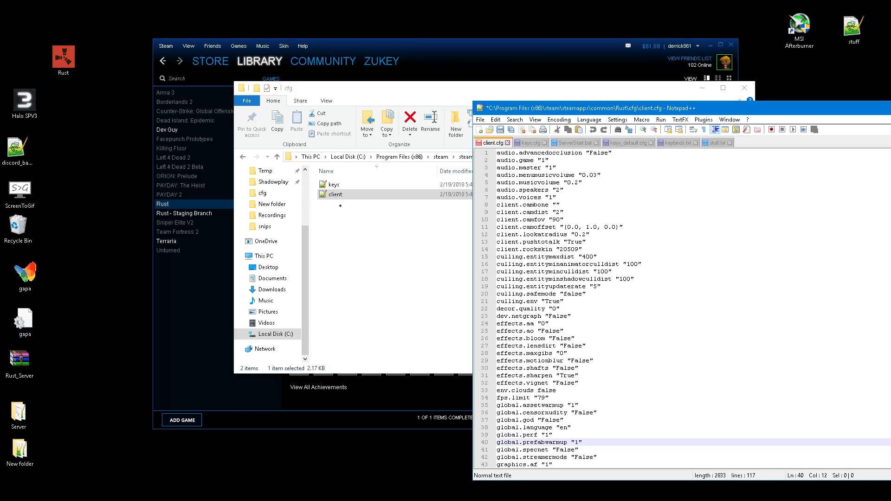
pyautogui.moveTo(603, 108); pyautogui.dragTo(599, 84)
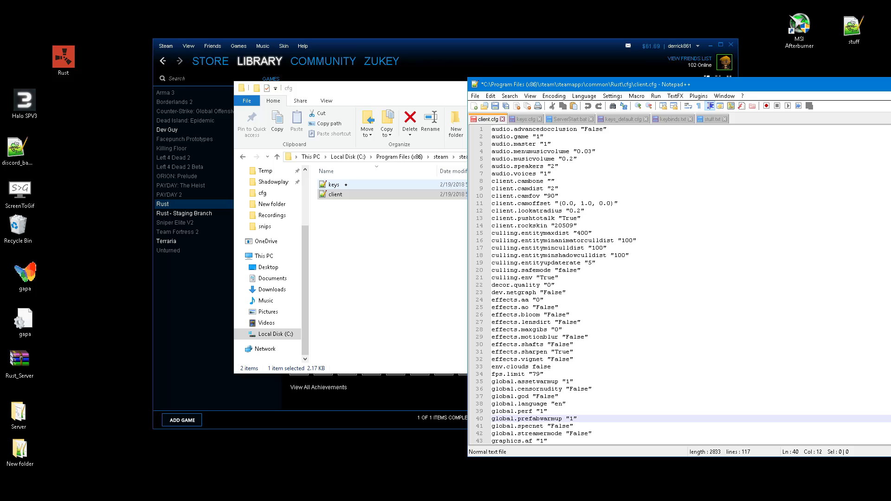
pyautogui.moveTo(568, 84); pyautogui.dragTo(543, 67)
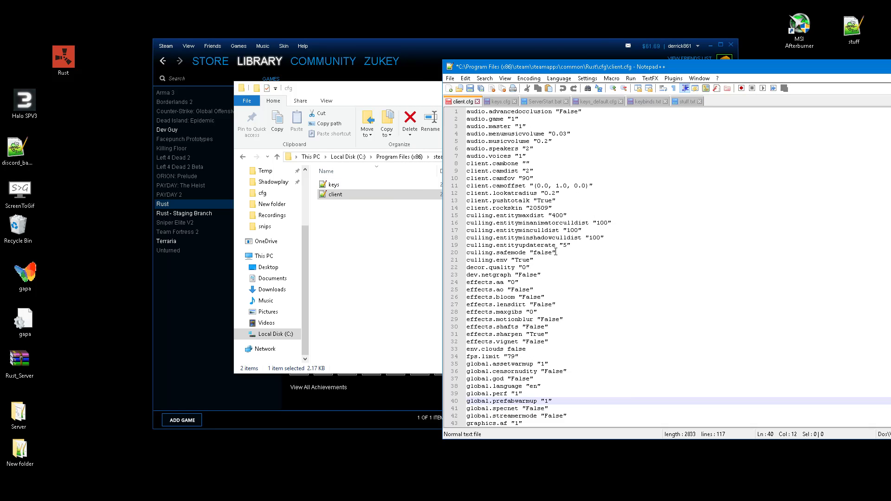
# Add the line physics.steps "60" at the end of client.cfg and save the file.
pyautogui.scroll(-20, 544, 271)
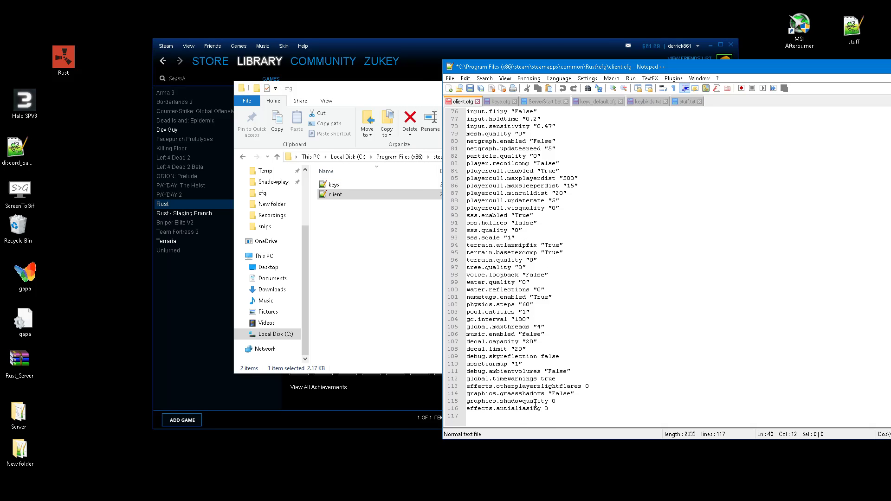
pyautogui.click(584, 409)
pyautogui.press('Return')
pyautogui.write('ph')
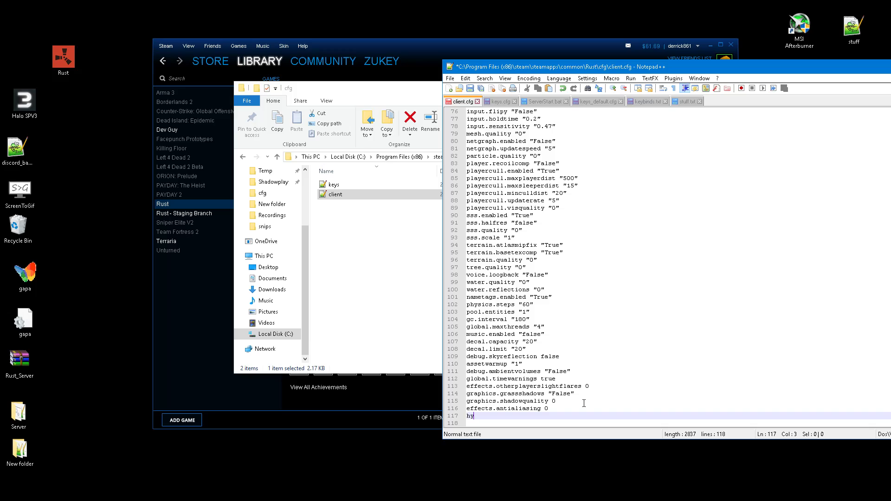
pyautogui.write('ysics.sy')
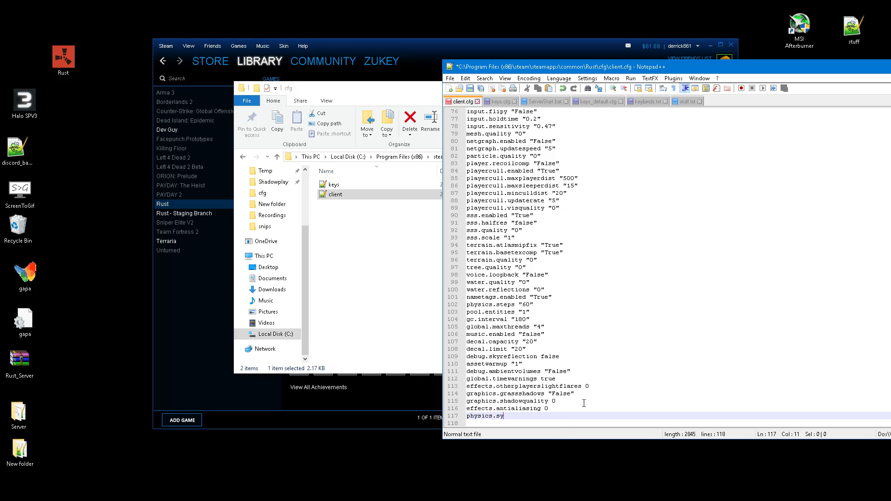
pyautogui.press('BackSpace')
pyautogui.write('teps "60')
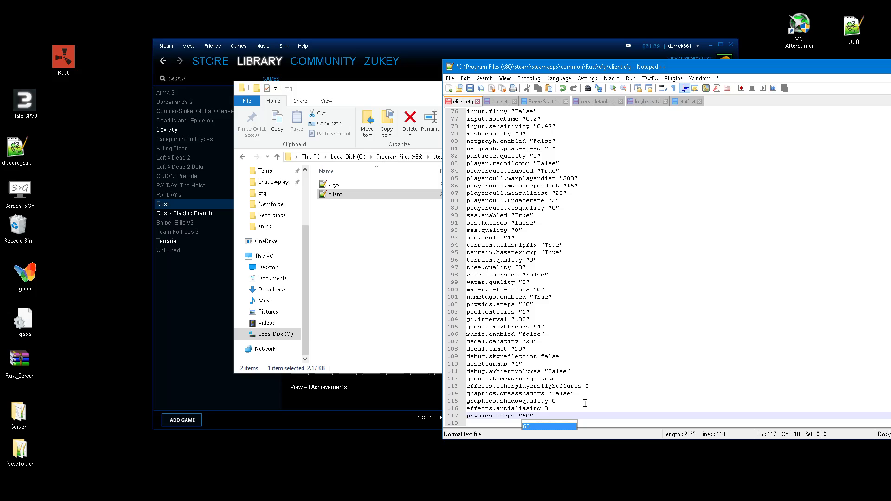
pyautogui.click(584, 393)
pyautogui.click(470, 88)
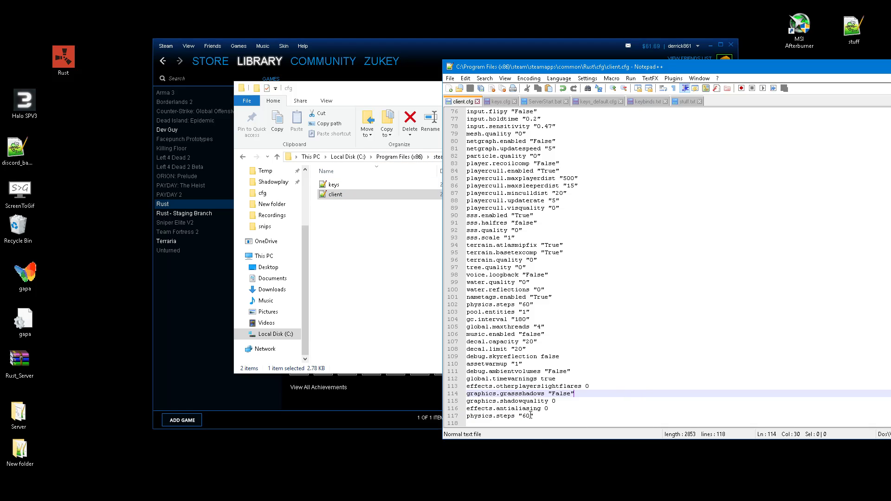
# Highlight the added physics.steps line, then move and minimise the Notepad++ window.
pyautogui.moveTo(534, 416); pyautogui.dragTo(467, 417)
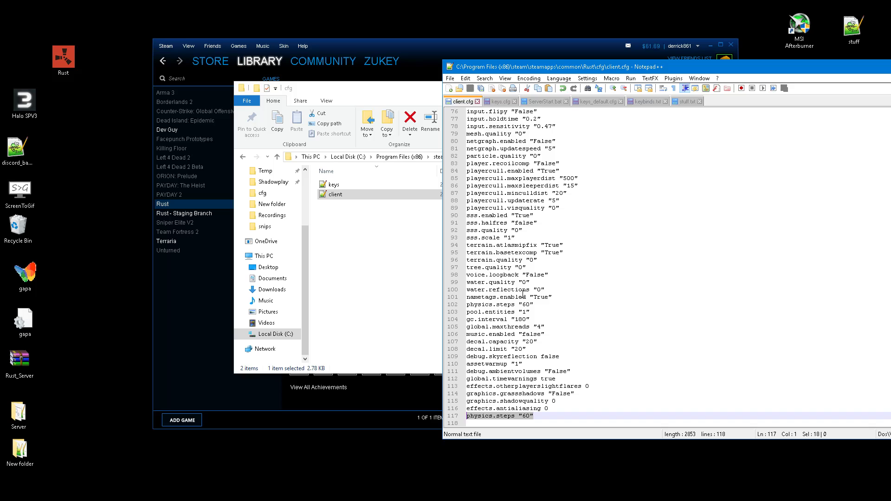
pyautogui.moveTo(580, 66); pyautogui.dragTo(417, 92)
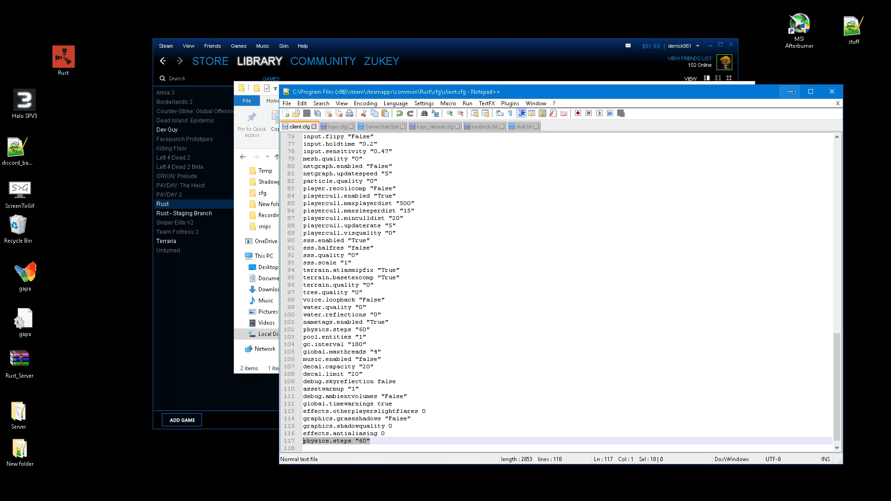
pyautogui.click(797, 93)
# Make the client file in Rust's cfg folder read-only and close the folder window.
pyautogui.rightClick(383, 195)
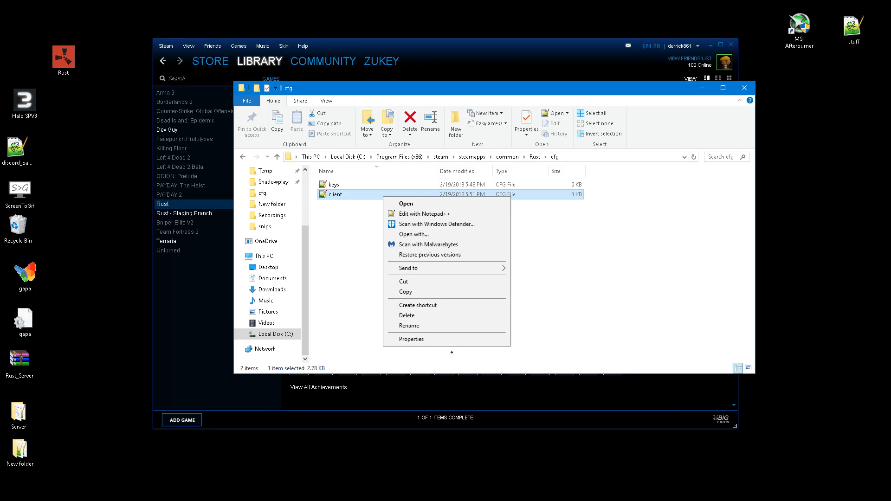
pyautogui.click(441, 339)
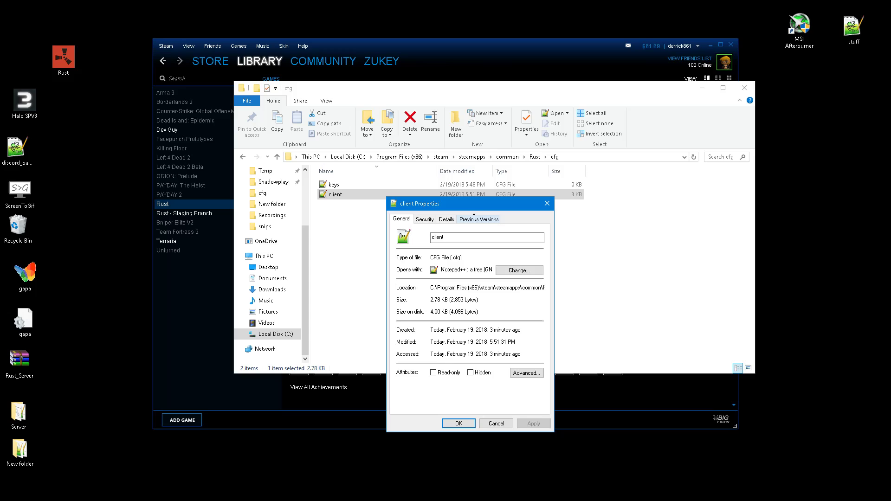
pyautogui.moveTo(469, 200); pyautogui.dragTo(486, 179)
pyautogui.click(467, 347)
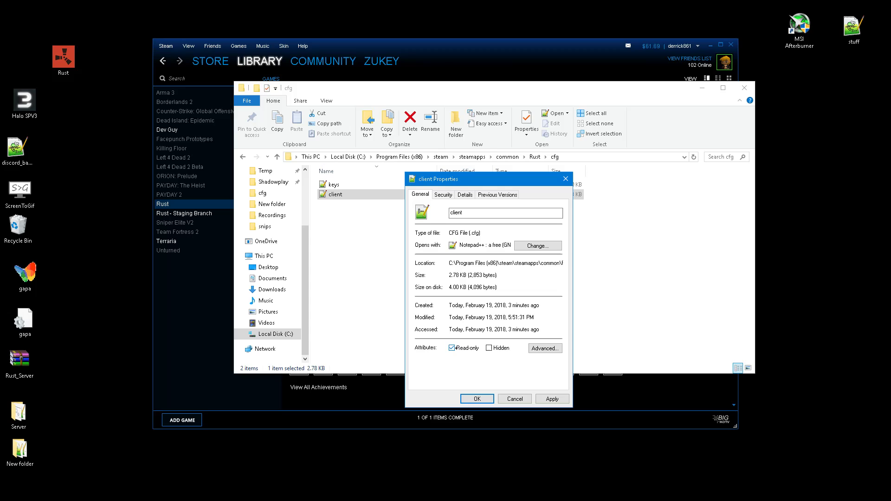
pyautogui.click(477, 398)
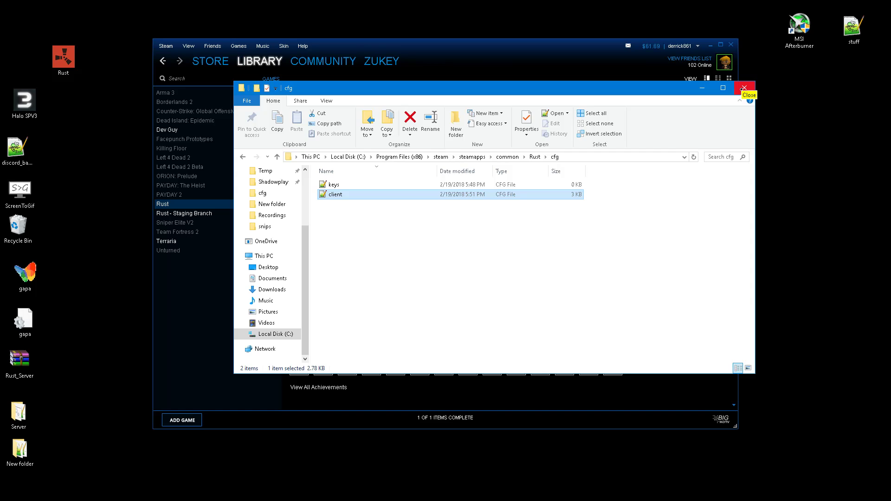
pyautogui.click(743, 88)
# Open Task Manager over the Steam library and display the CPU performance details.
pyautogui.moveTo(517, 58); pyautogui.dragTo(517, 61)
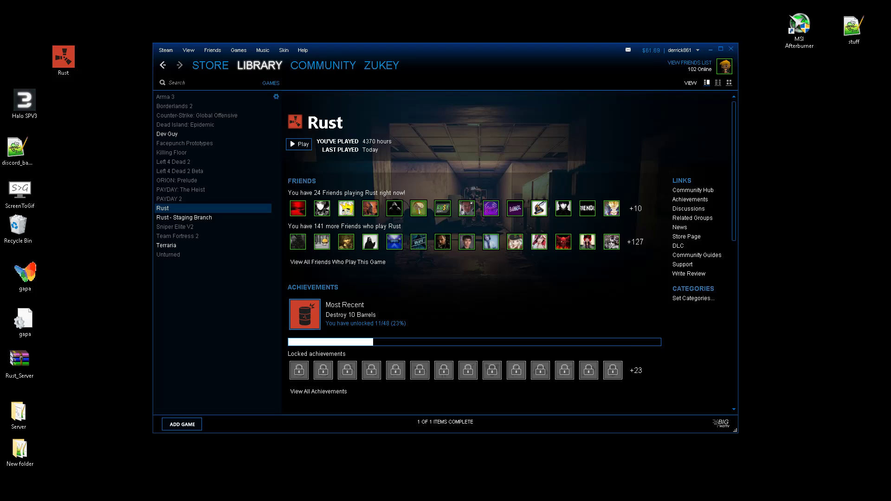
pyautogui.hotkey('ctrl', 'shift', 'Escape')
pyautogui.moveTo(481, 102); pyautogui.dragTo(495, 100)
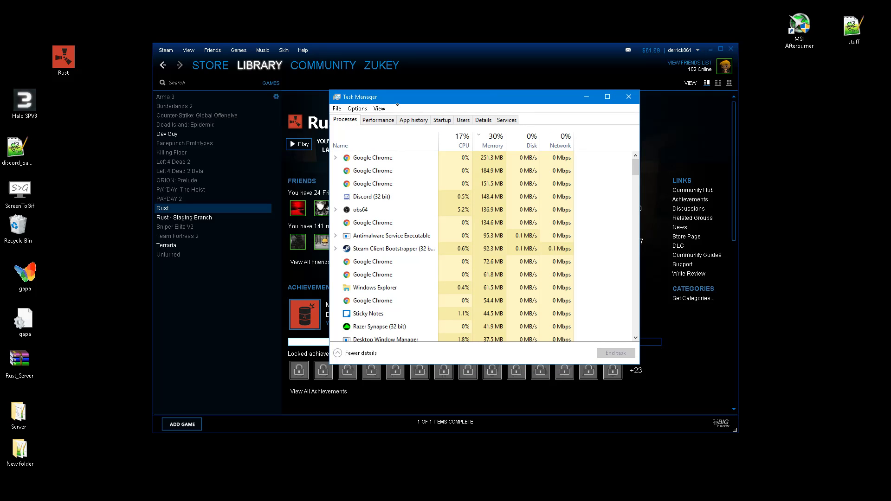
pyautogui.moveTo(400, 100); pyautogui.dragTo(408, 102)
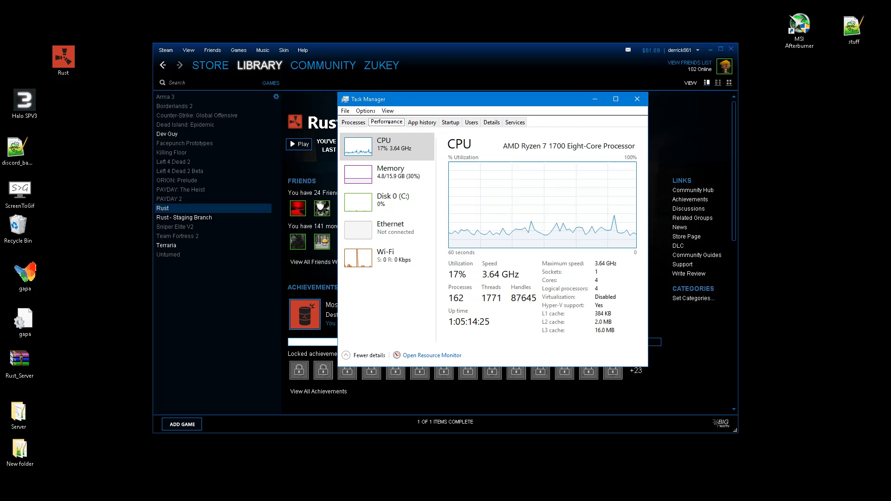
pyautogui.click(386, 122)
pyautogui.click(366, 145)
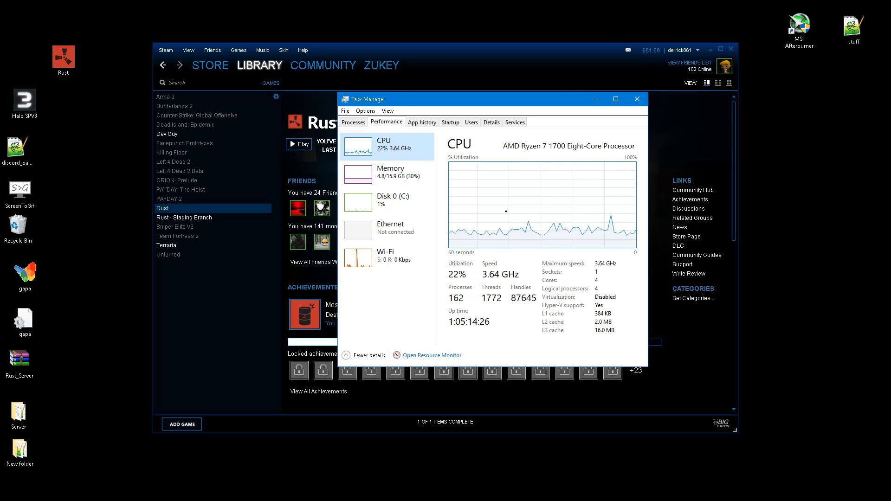
# Change the CPU graph to logical processors to check the load per core, and close Task Manager.
pyautogui.rightClick(490, 179)
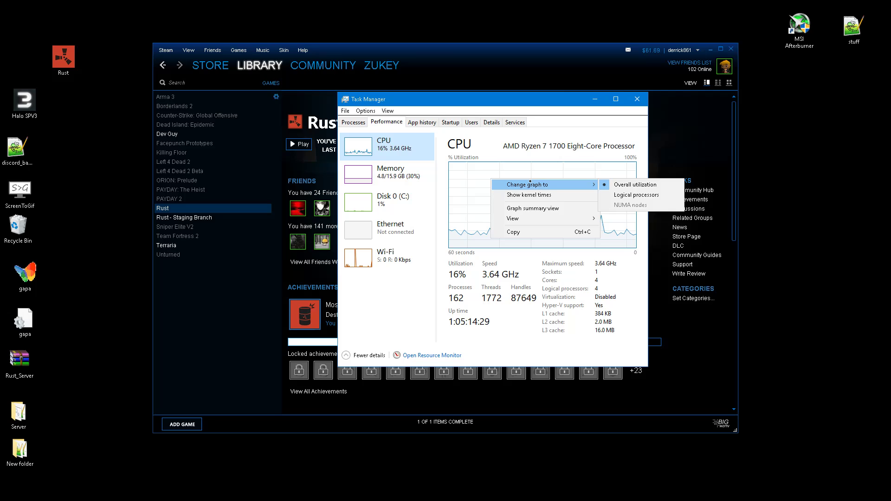
pyautogui.moveTo(575, 185)
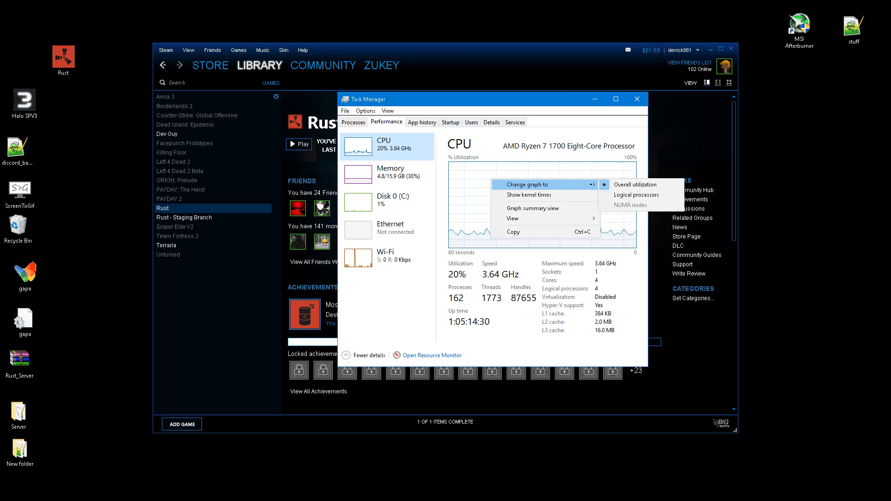
pyautogui.click(621, 193)
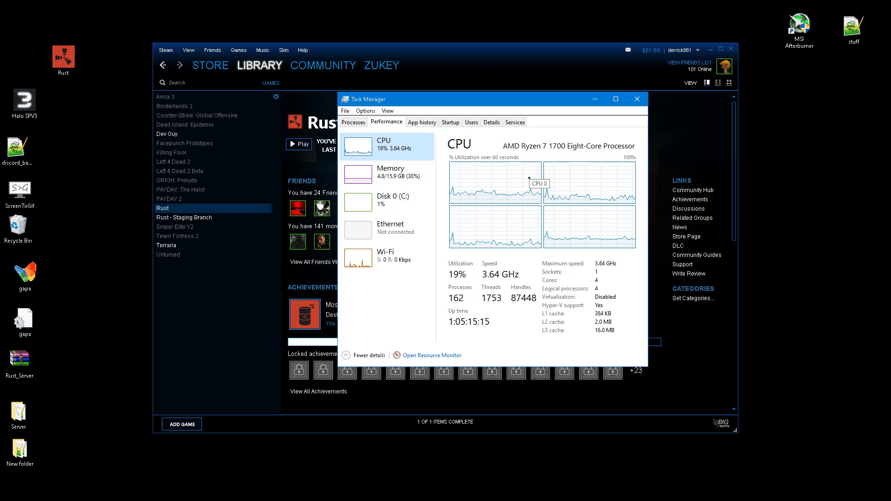
pyautogui.click(510, 158)
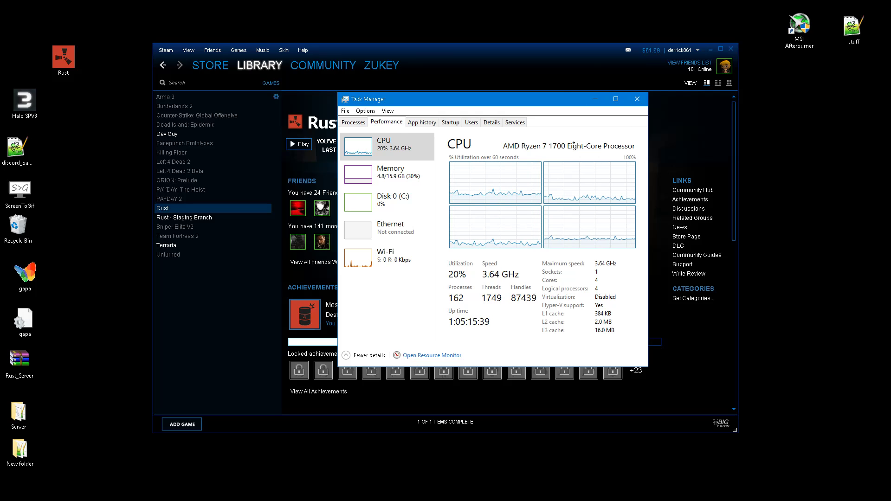
pyautogui.moveTo(548, 103); pyautogui.dragTo(523, 109)
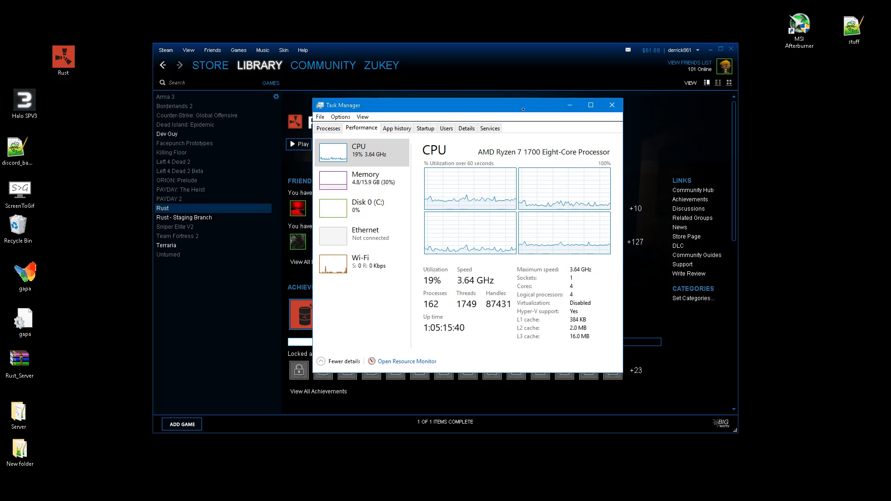
pyautogui.click(614, 105)
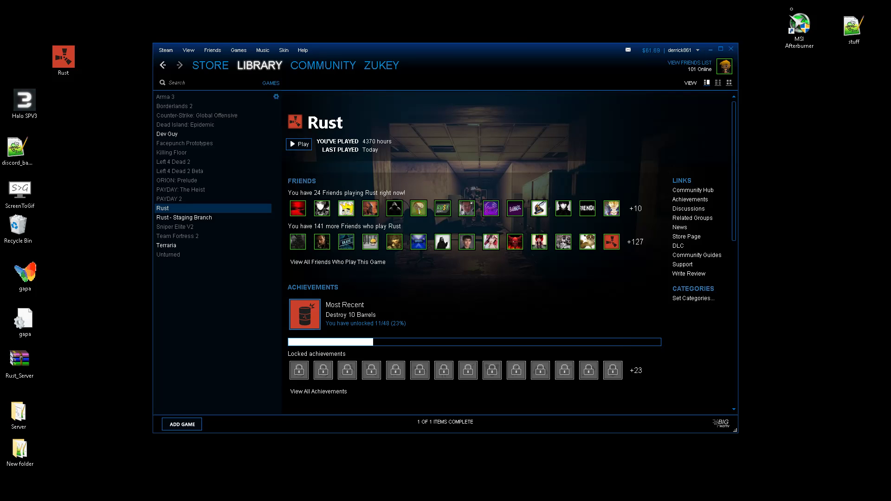
# Inspect the graphics card's temperature, usage and fan speed in MSI Afterburner, closing it and minimising Steam when done.
pyautogui.doubleClick(799, 45)
pyautogui.doubleClick(799, 27)
pyautogui.moveTo(524, 112); pyautogui.dragTo(429, 74)
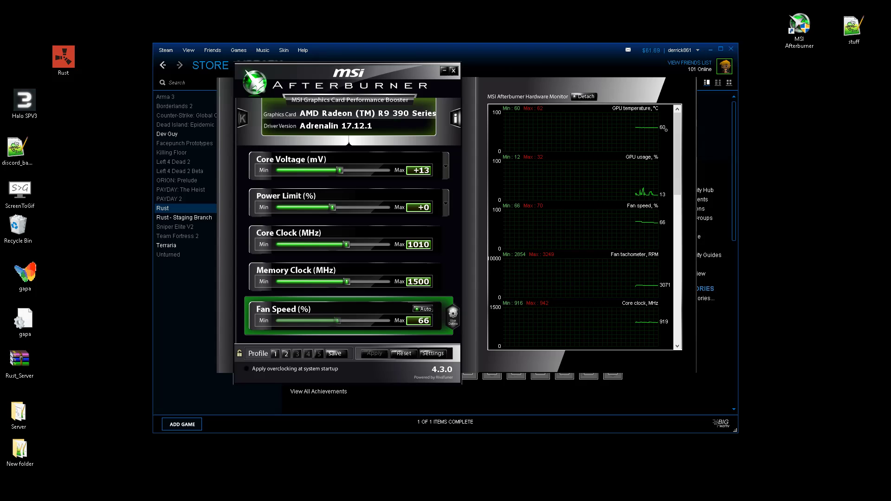
pyautogui.moveTo(496, 97); pyautogui.dragTo(494, 131)
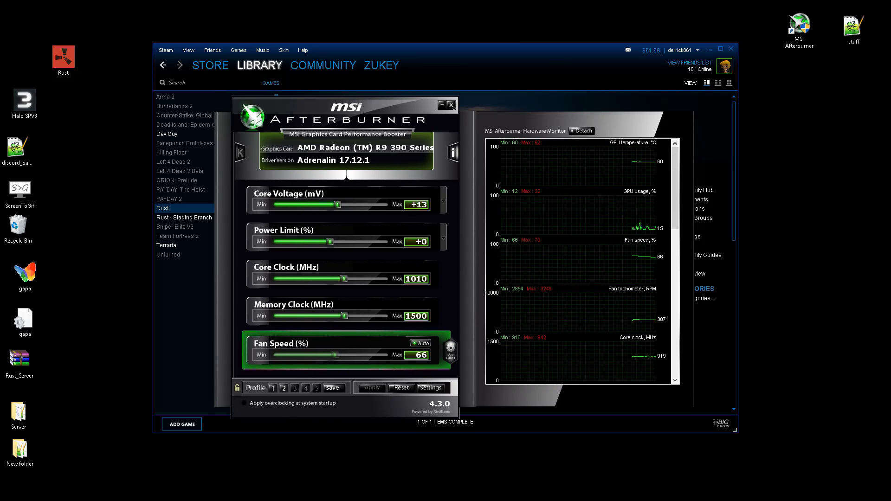
pyautogui.click(450, 105)
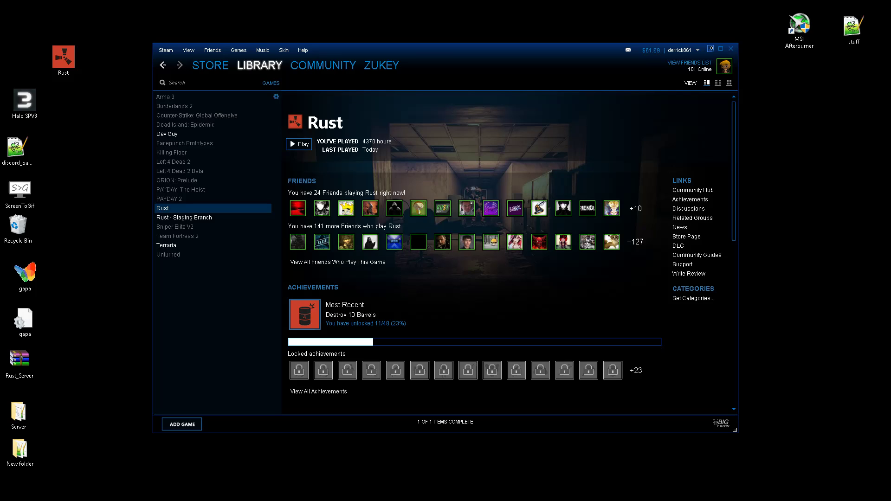
pyautogui.click(710, 48)
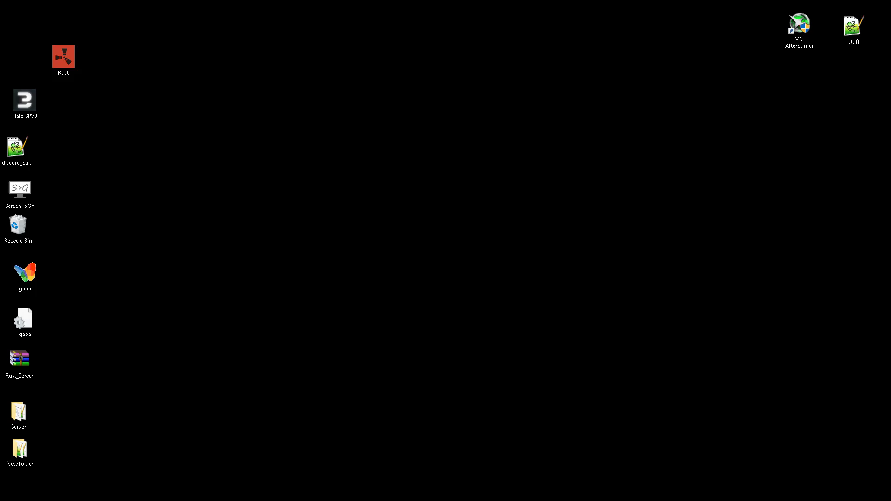